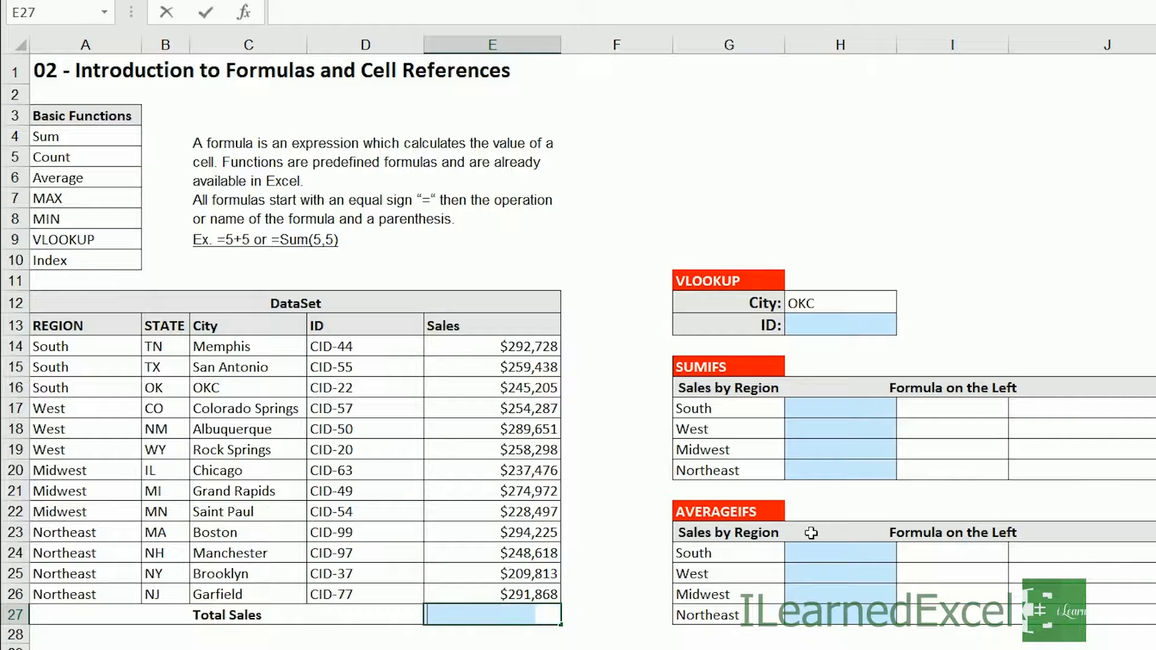
Enter a SUM formula for the sales range E14:E26 in the Total Sales cell E27.
type("=")
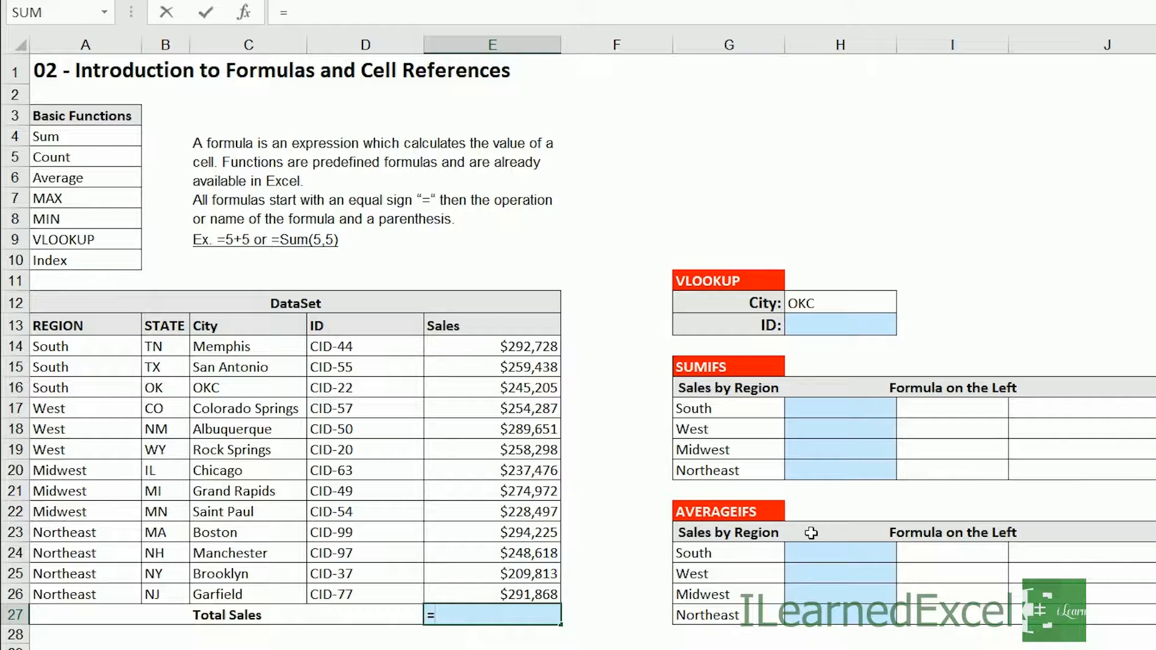
type("Sum")
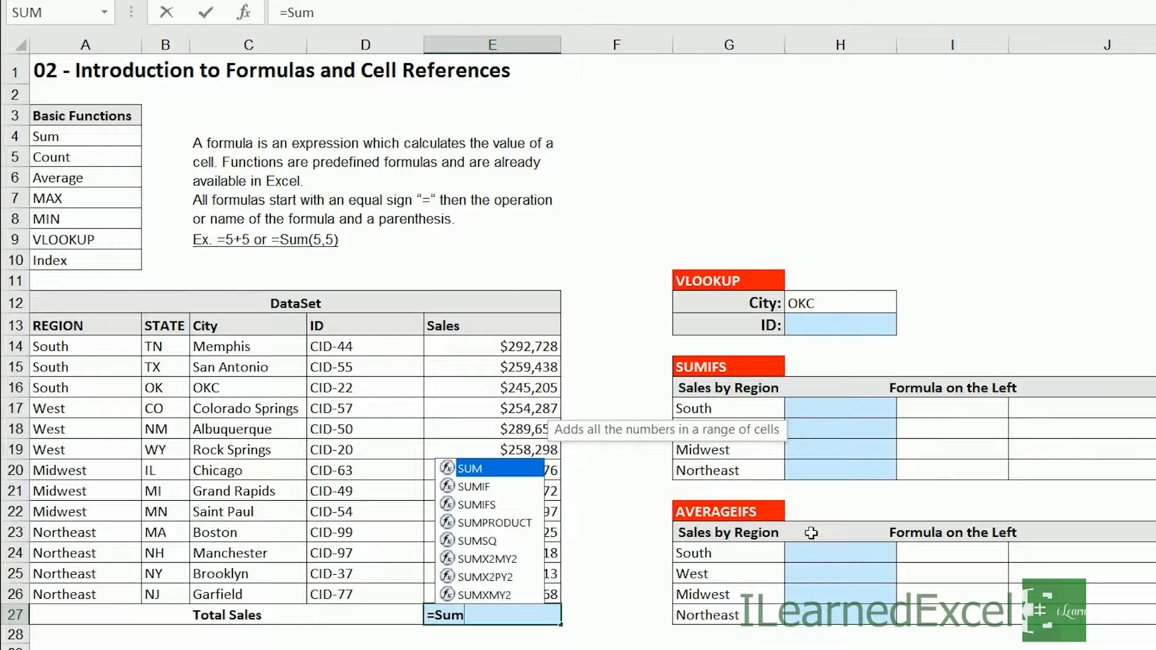
type("(")
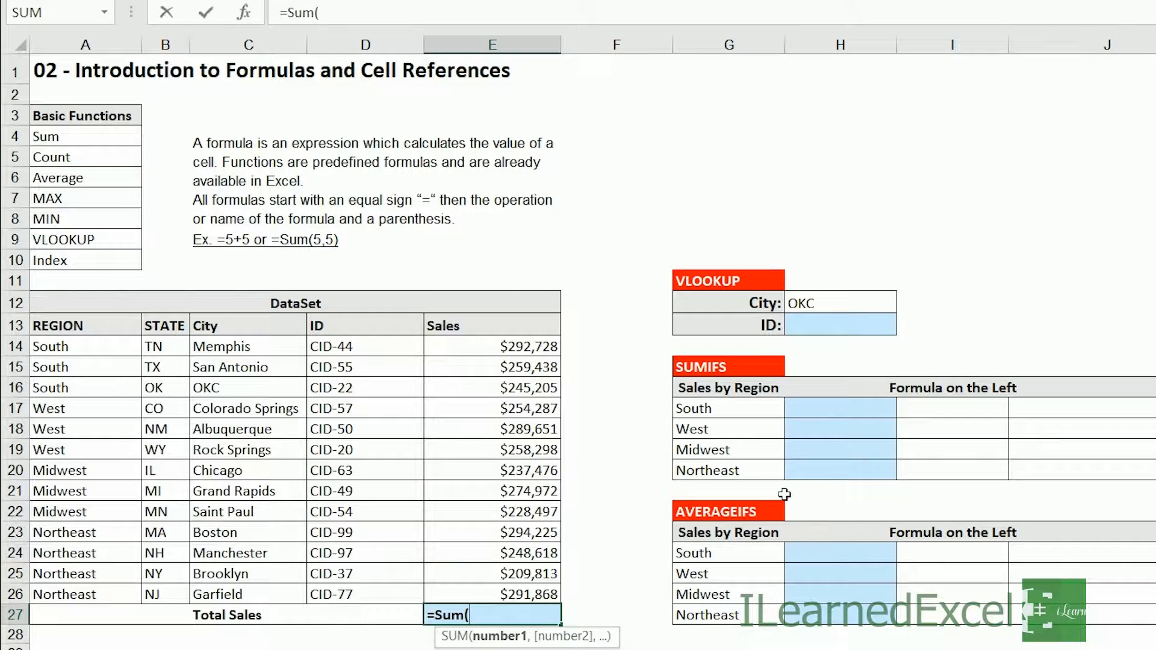
left_click_drag(467, 346, 483, 585)
type(")")
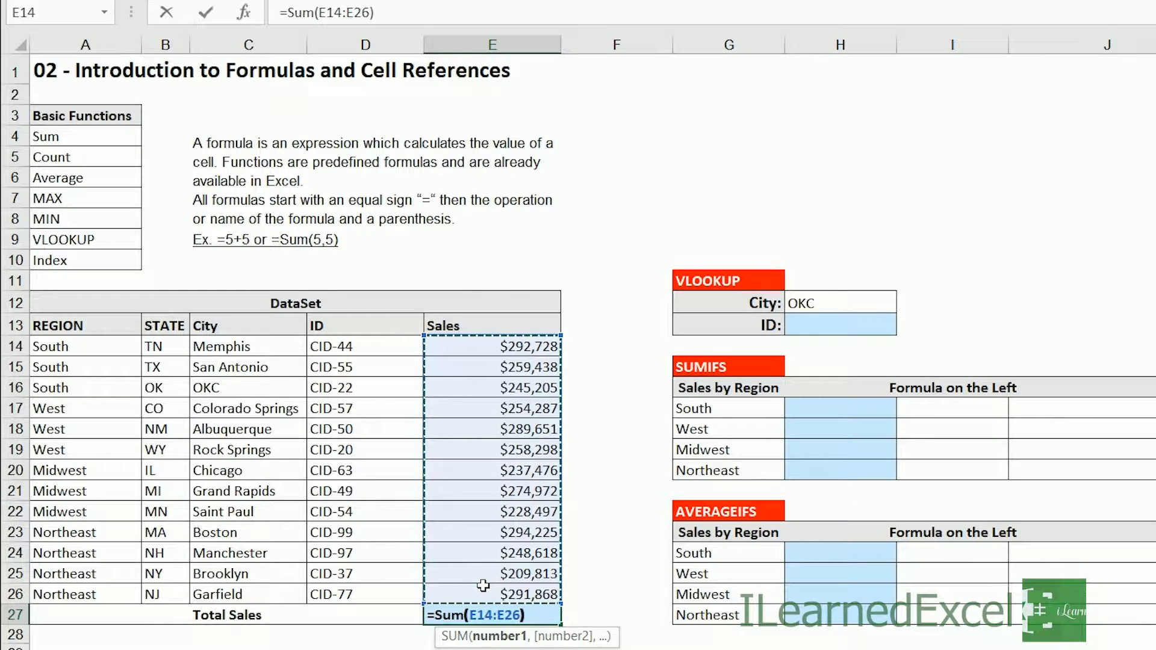
key("ctrl+Return")
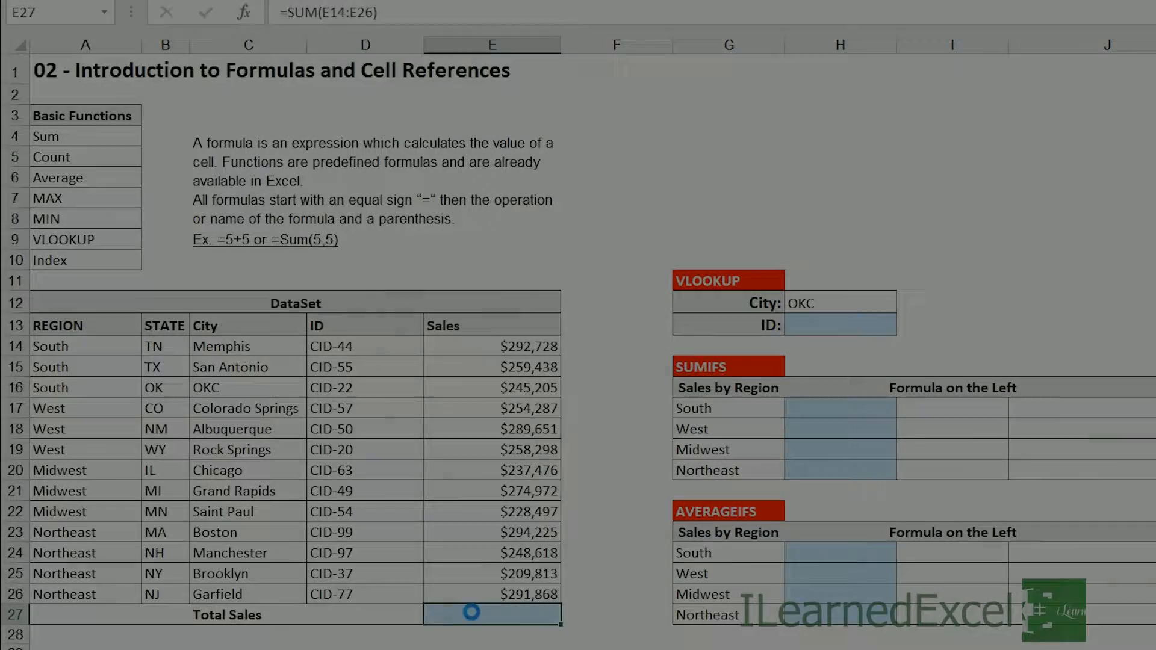
Clear cell E27 and total the sales range E14:E26 there with AutoSum instead.
key("Delete")
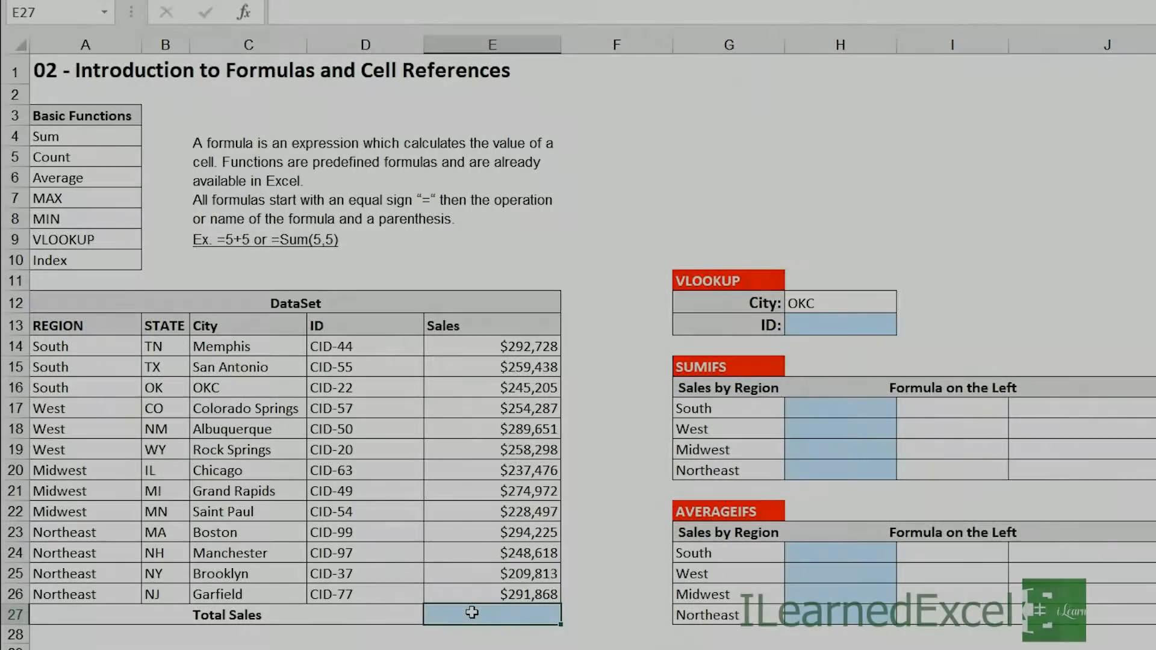
key("alt+equal")
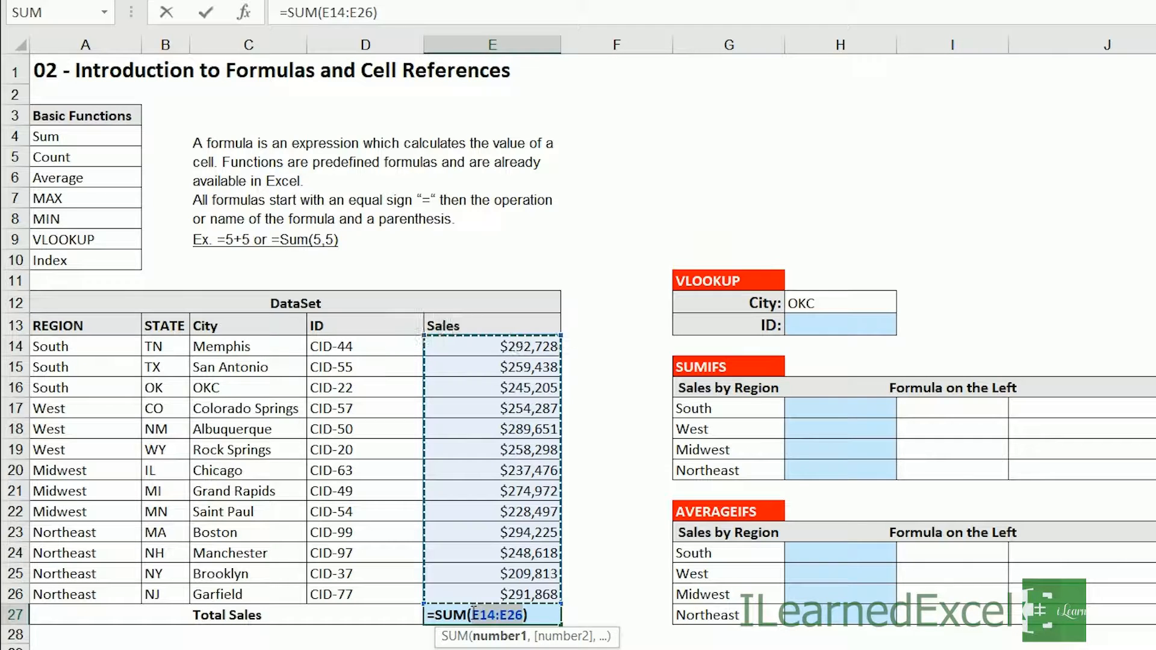
Start a VLOOKUP in the ID cell H13 with H12 as lookup value and C13:E26 as table array.
left_click(863, 325)
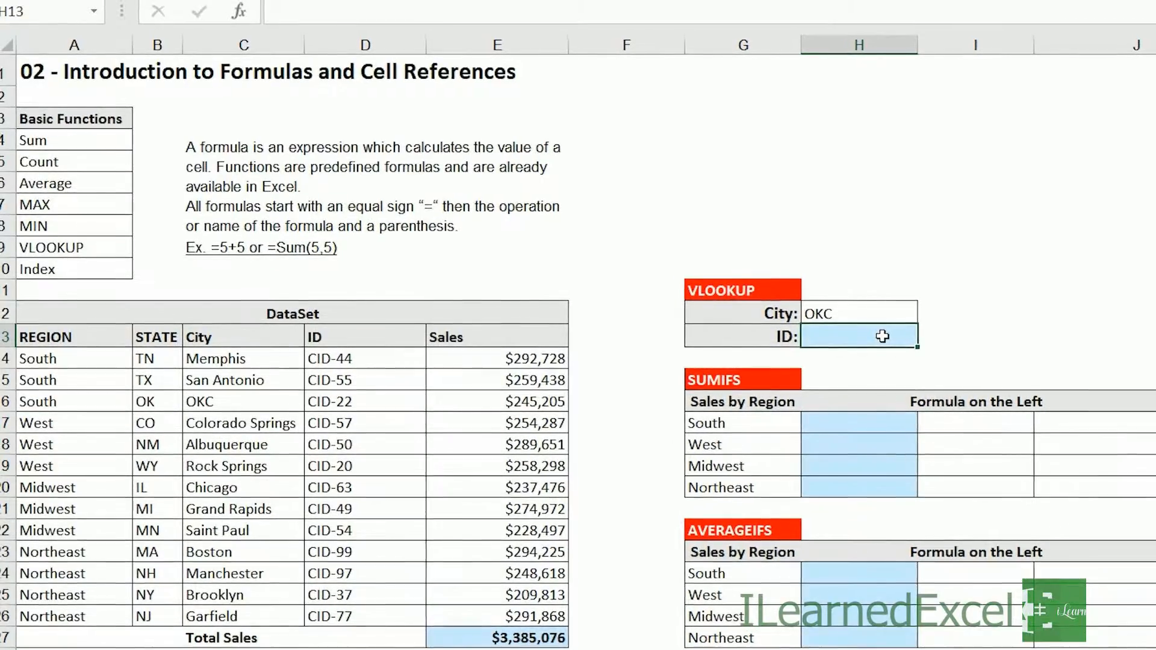
type("=vl")
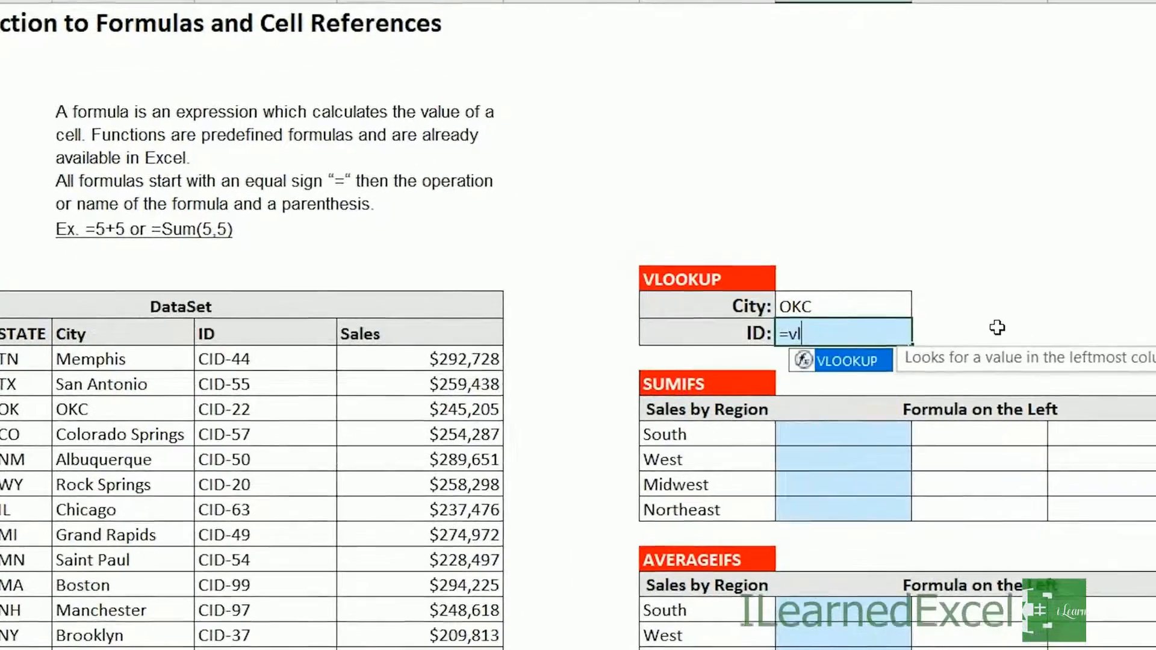
type("o")
key("Tab")
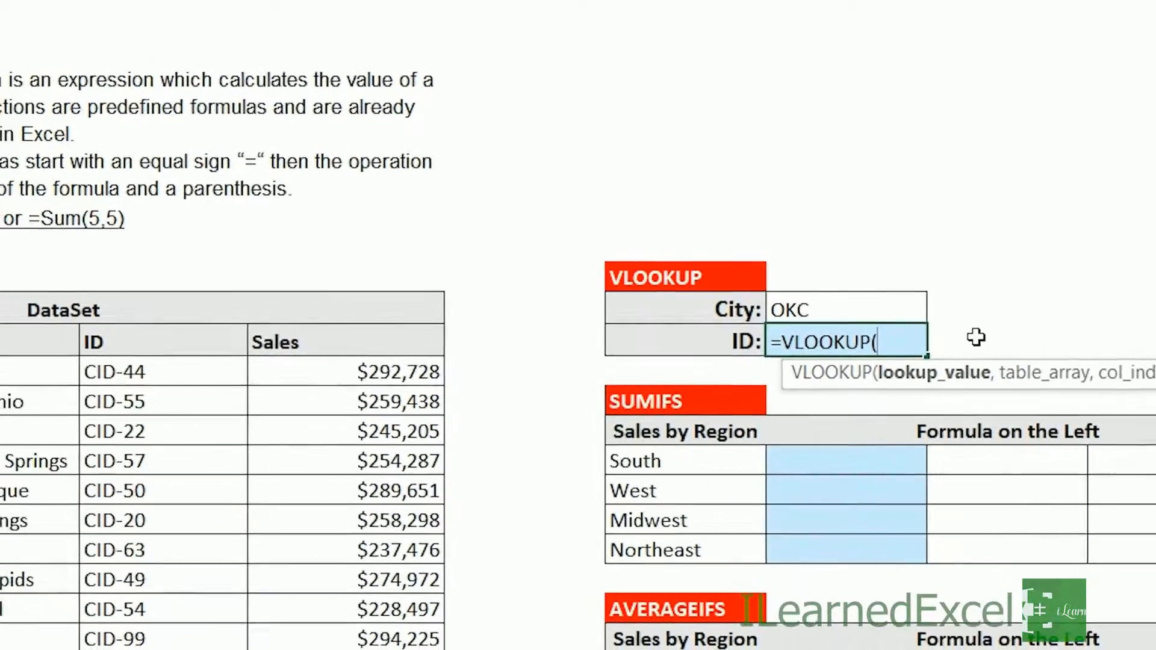
left_click(837, 309)
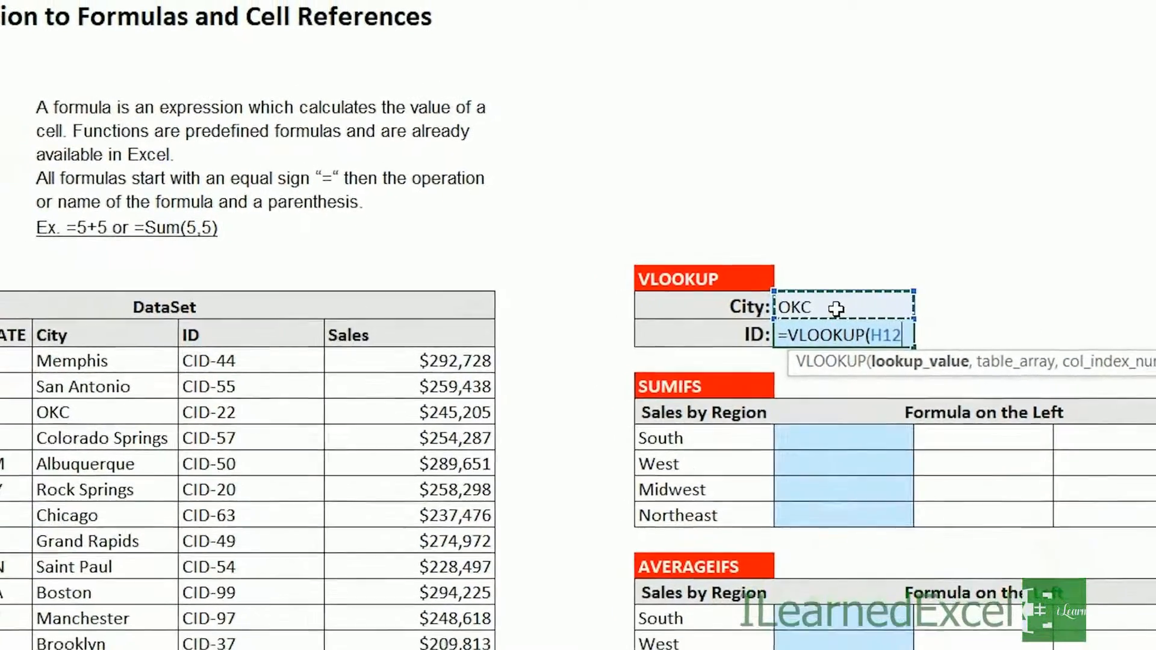
type(",")
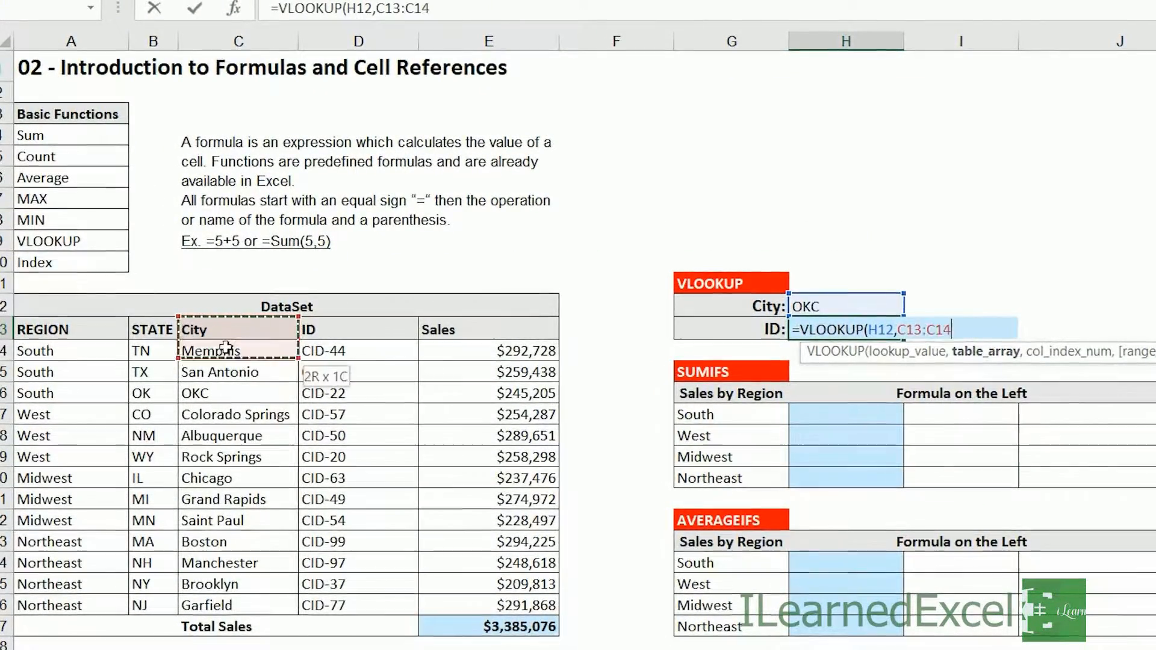
left_click_drag(226, 348, 425, 607)
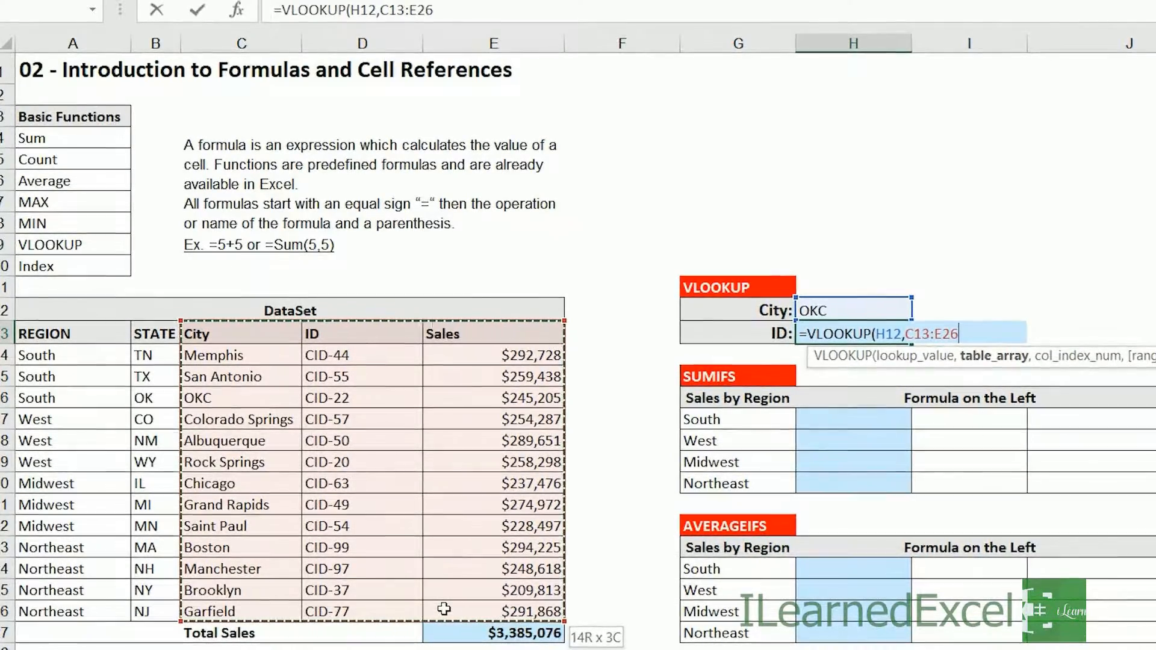
left_click_drag(445, 609, 444, 610)
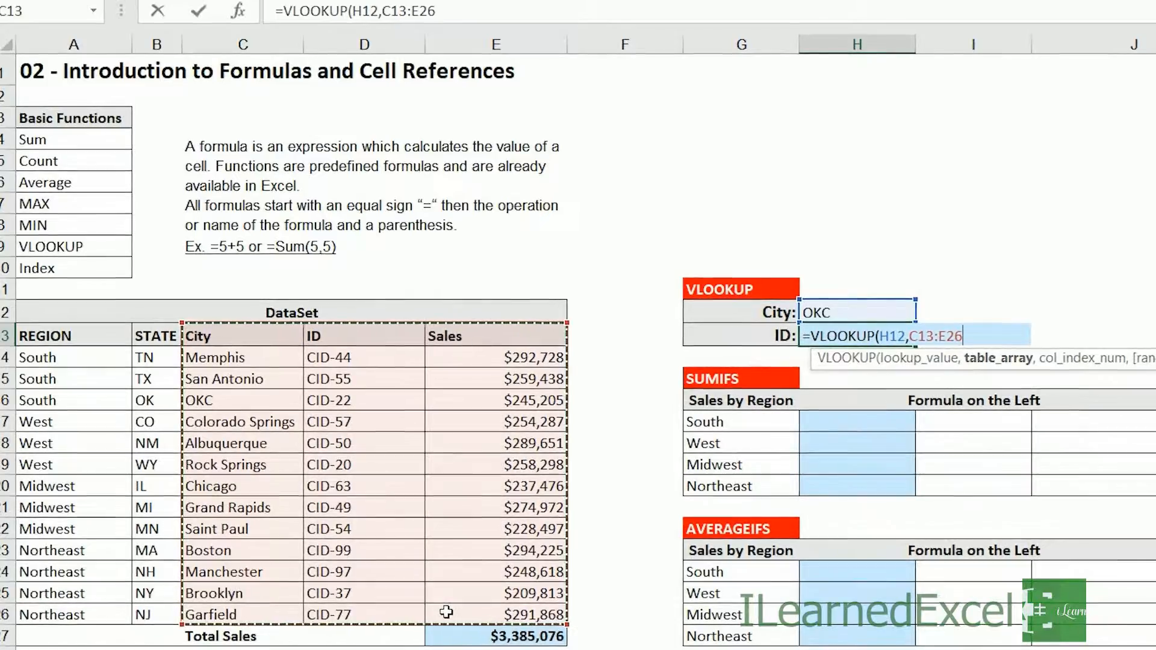
Complete the VLOOKUP in H13 with column index 2 and FALSE for an exact match, and check it against the OKC row.
type(",")
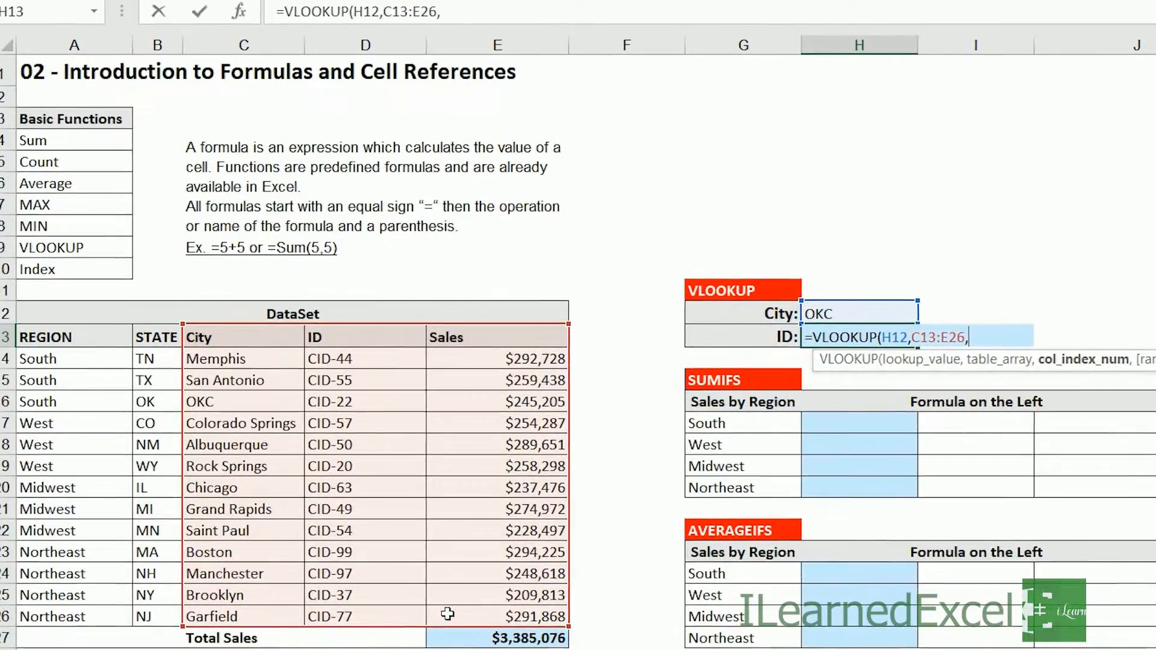
type("2")
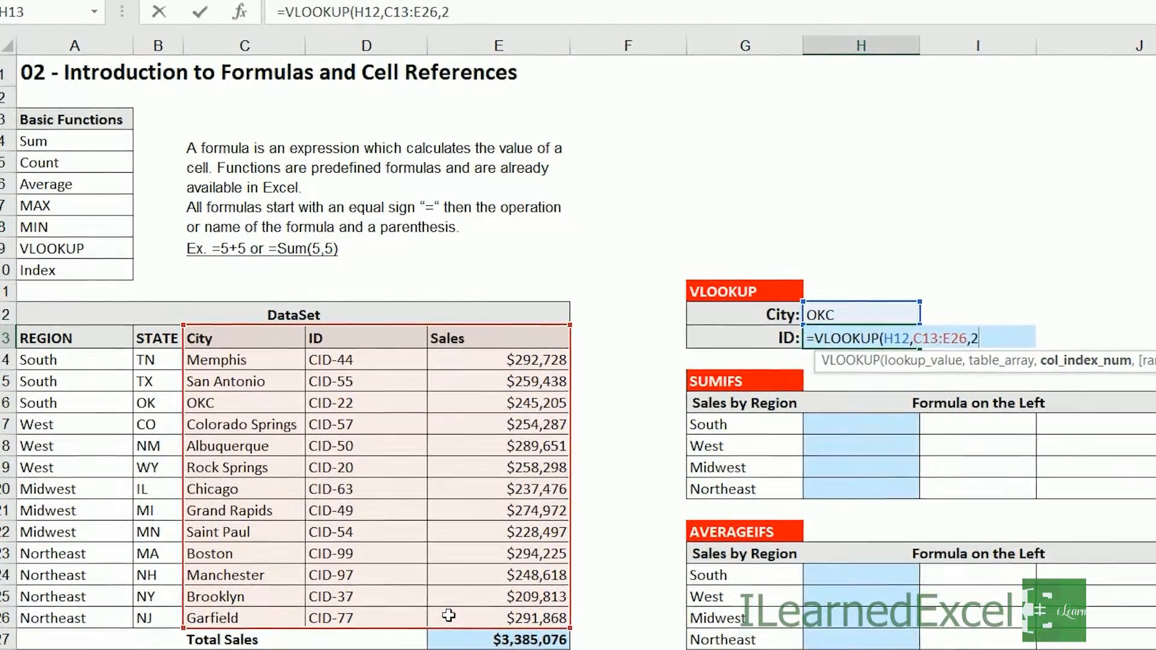
type(",")
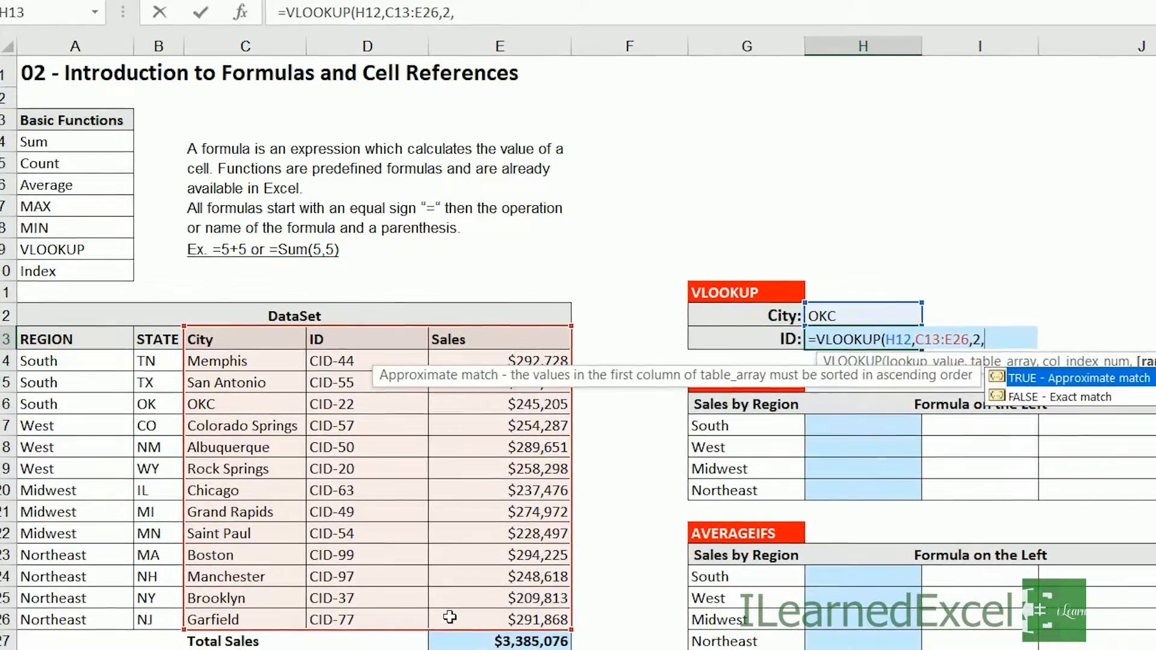
type("fa")
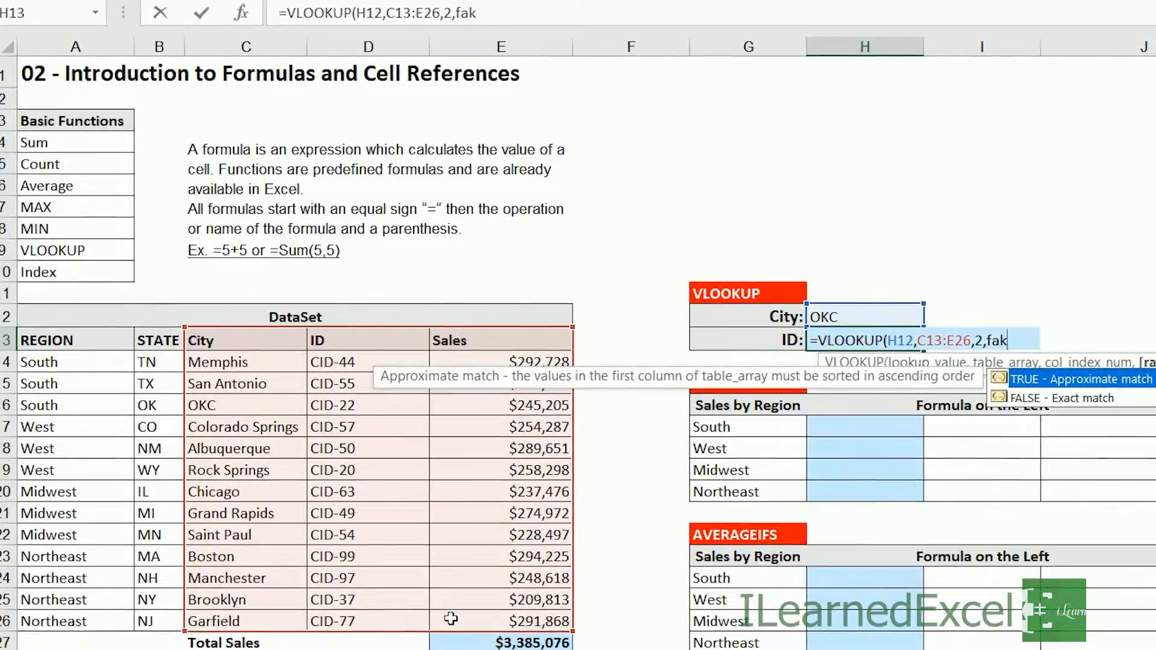
type("lse")
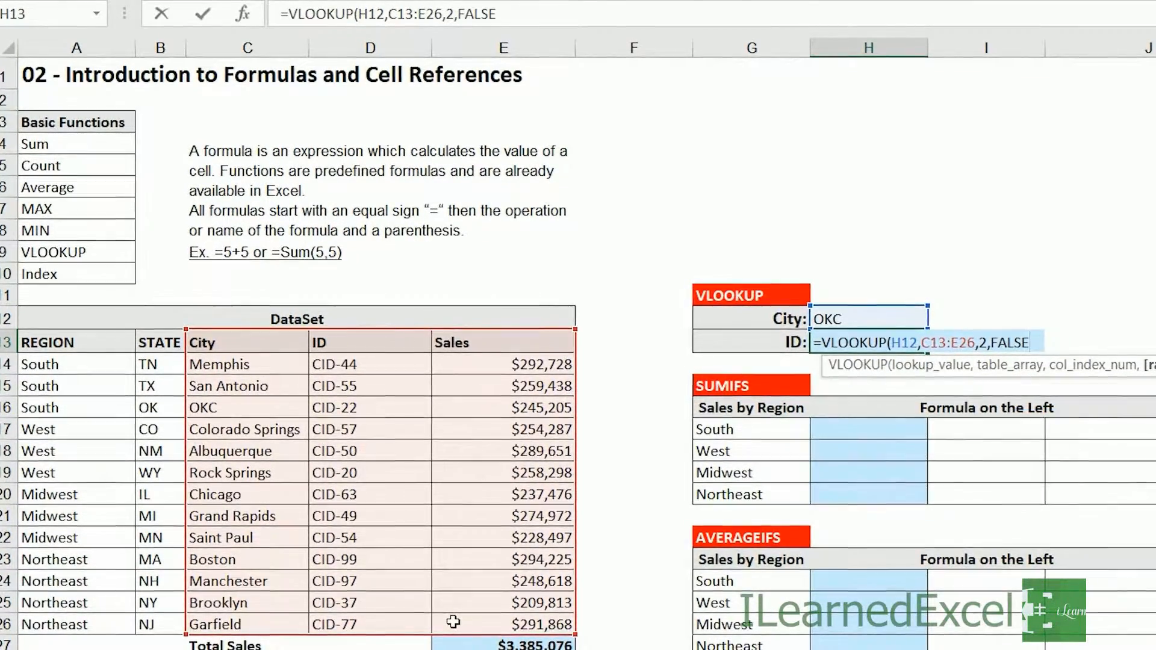
type(")")
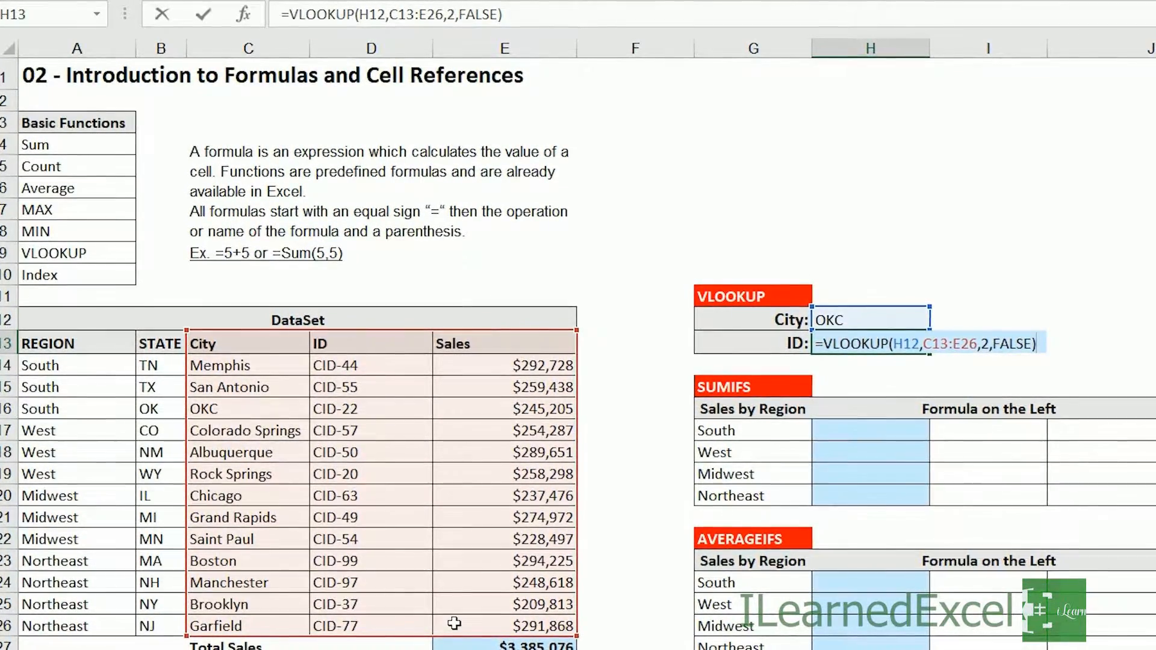
key("ctrl+Return")
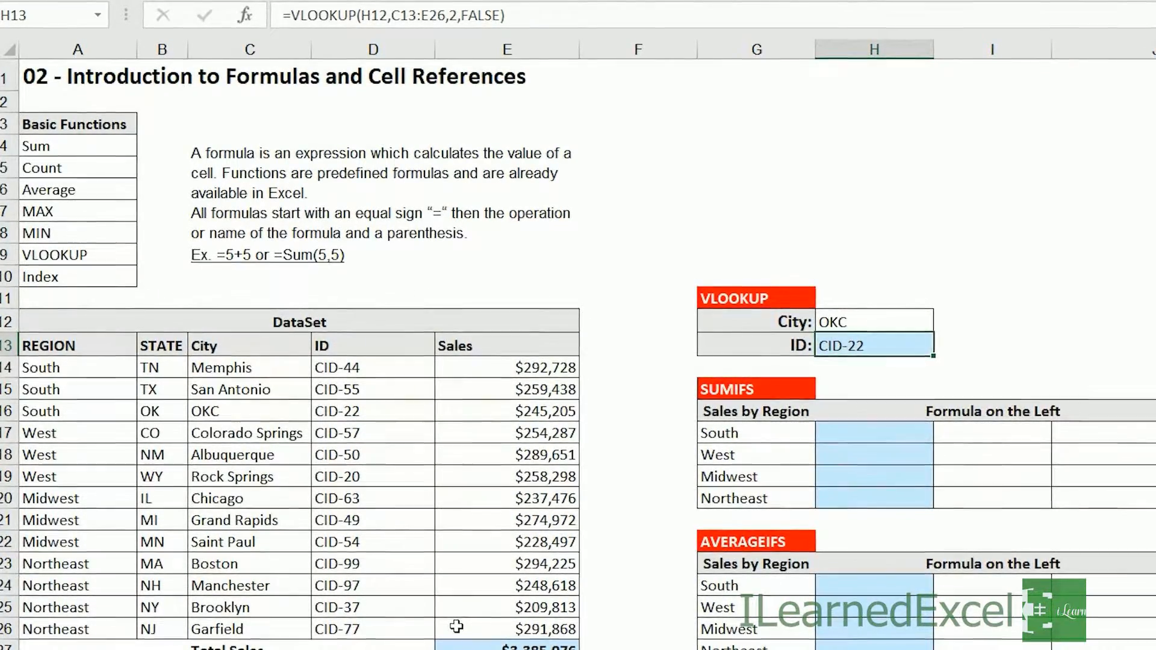
left_click_drag(235, 411, 324, 410)
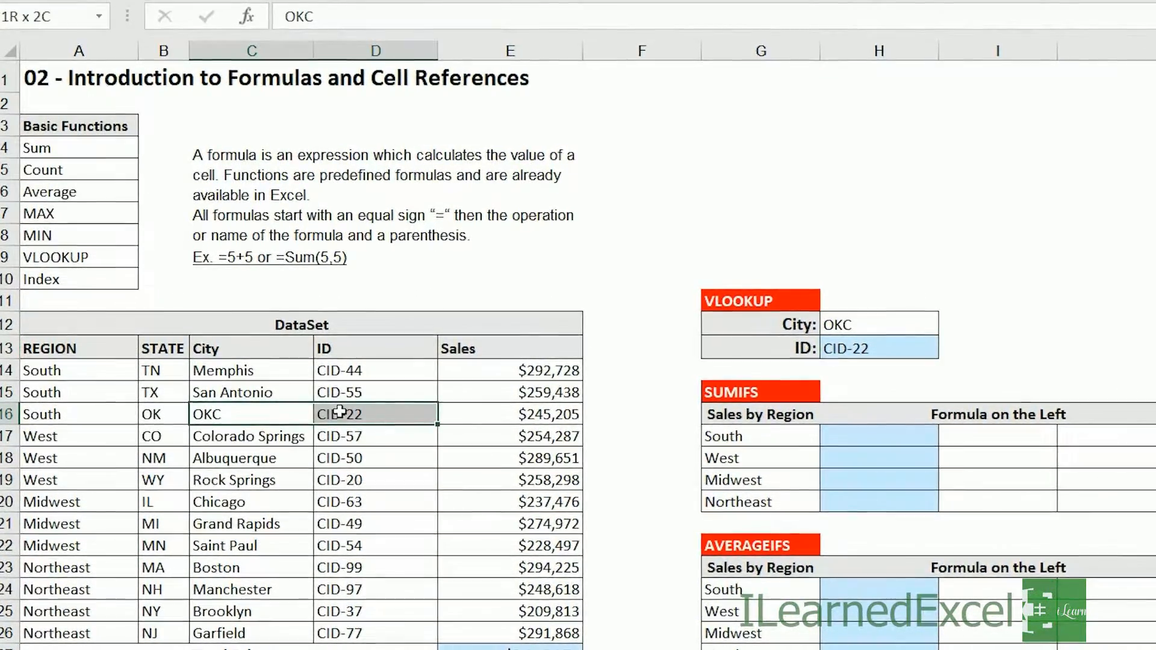
Change the lookup city in H12 to San Antonio and compare the returned ID with its dataset row.
left_click(906, 323)
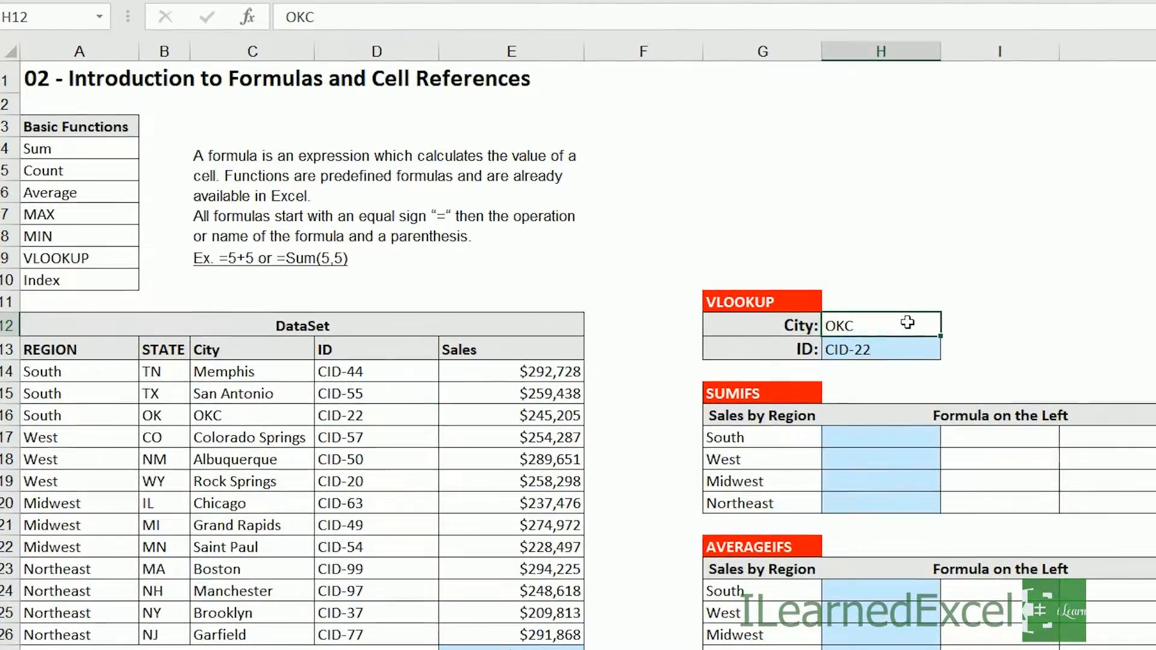
type("San Ant")
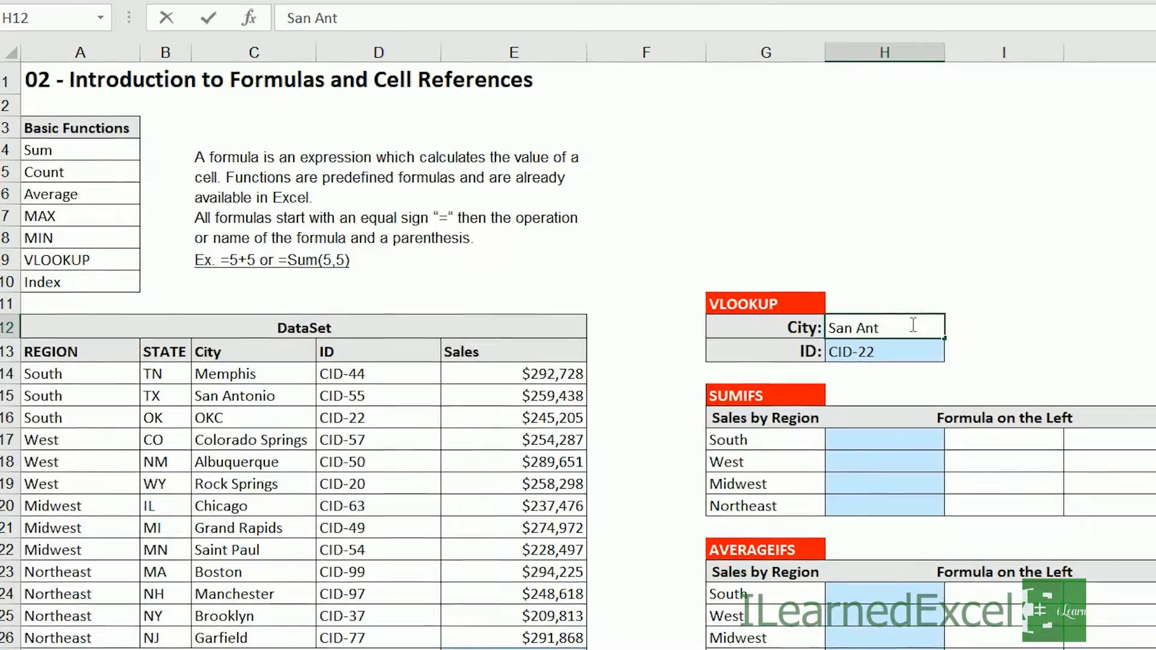
type("h")
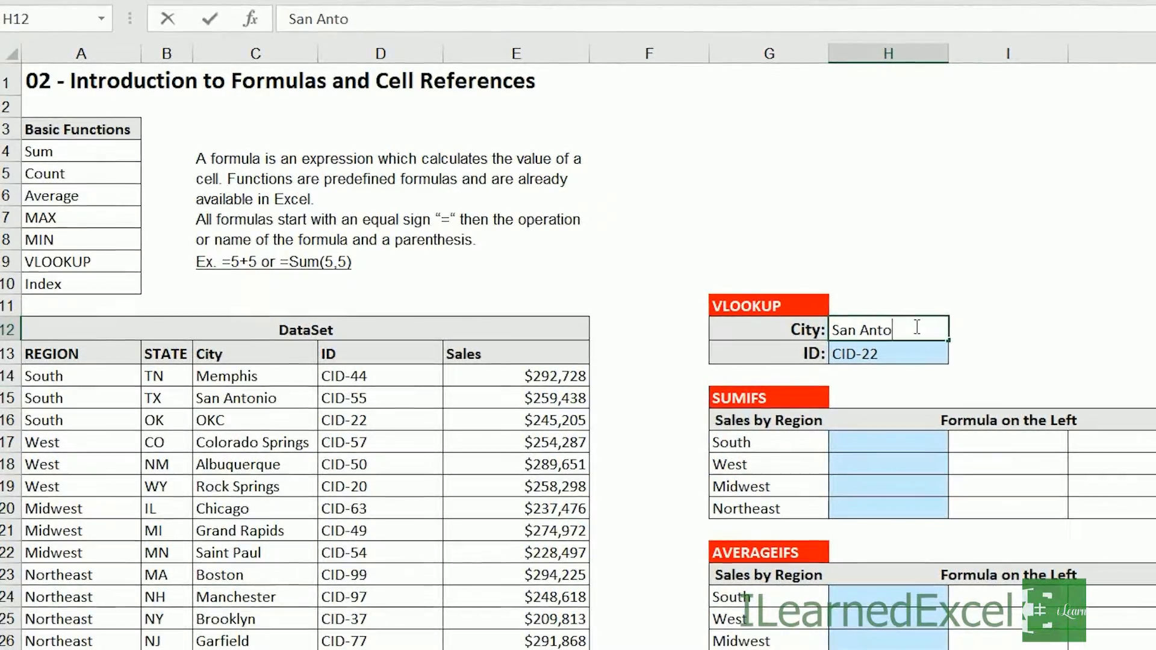
type("nio")
key("ctrl+Return")
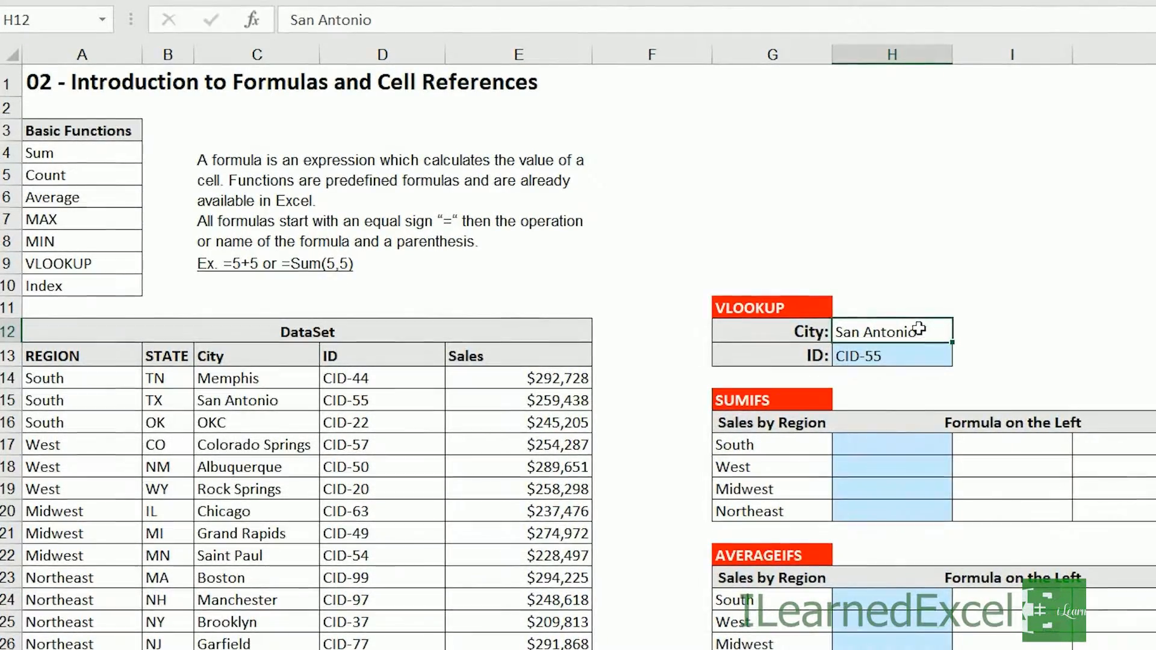
left_click_drag(162, 400, 237, 399)
Set the lookup city in H12 to Boston and compare the returned ID with its dataset row.
left_click(873, 332)
type("Bos")
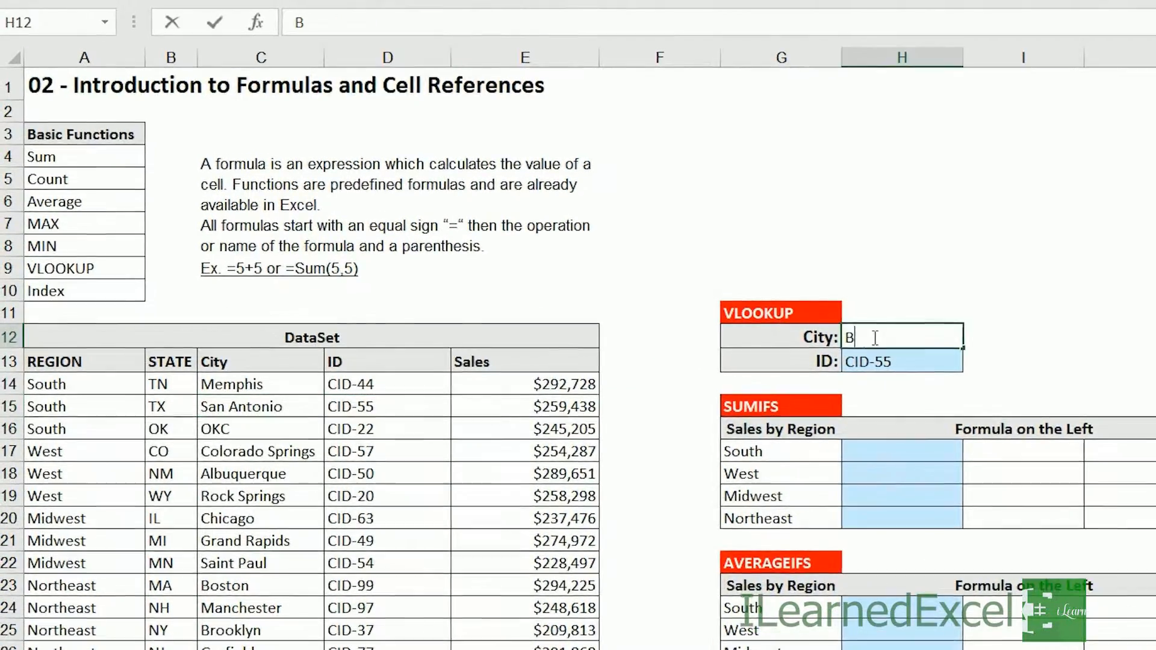
type("ton")
key("ctrl+Return")
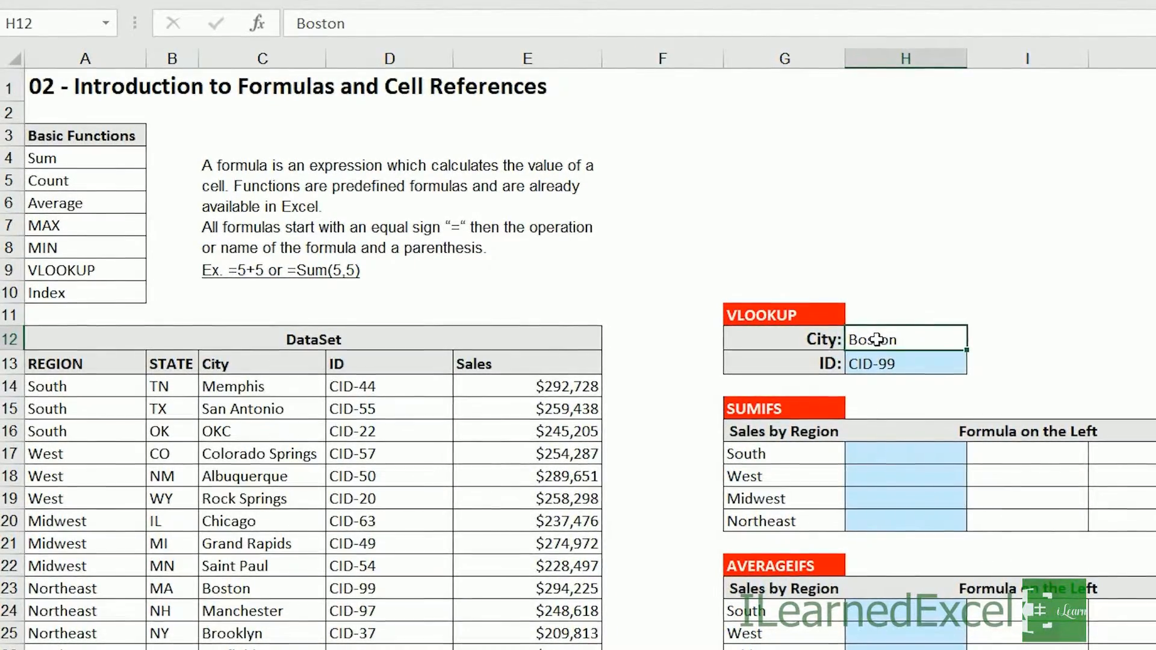
left_click_drag(253, 589, 373, 594)
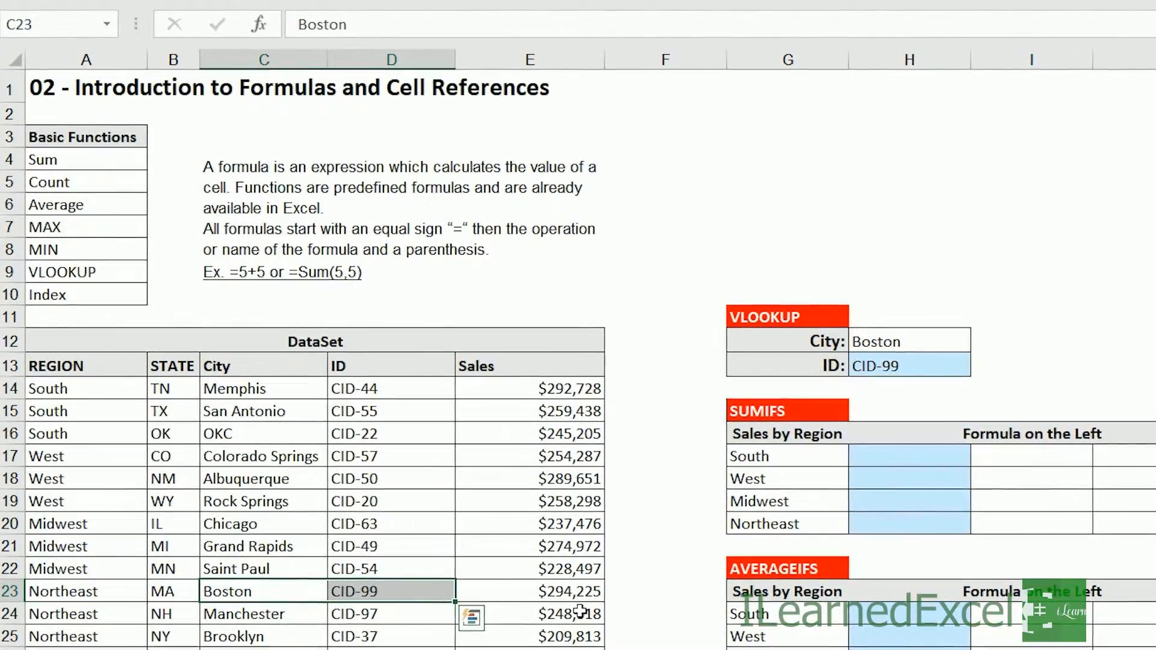
left_click(666, 500)
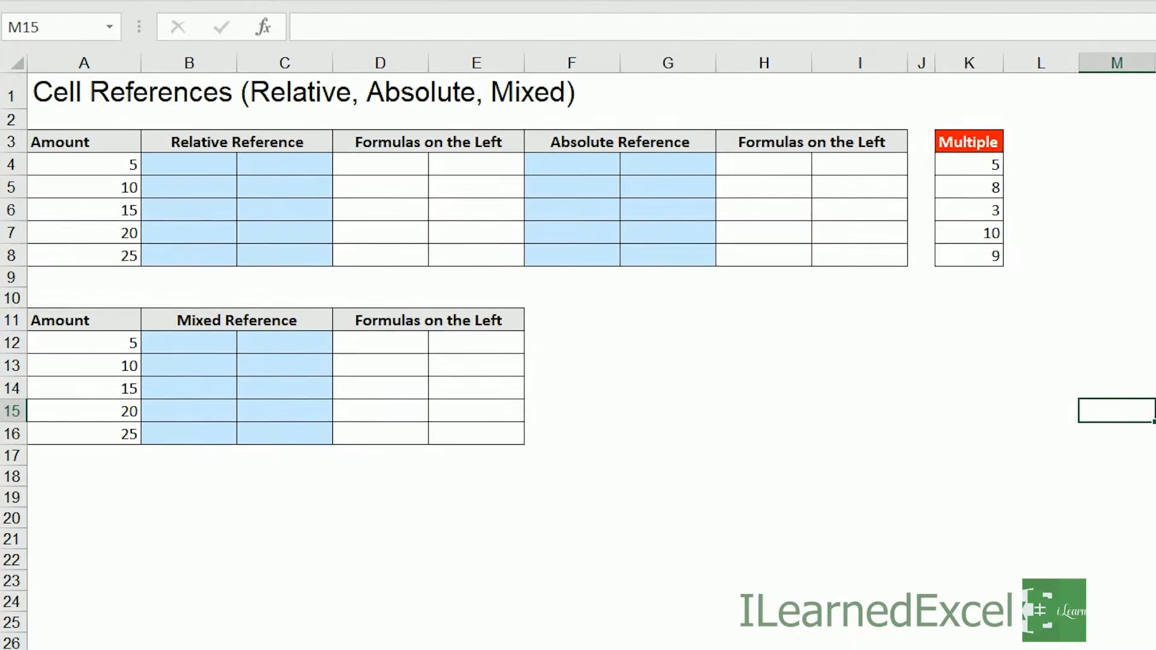
Enter the relative reference =A4 in B4 on the Cell References sheet and fill it across to C4.
left_click(205, 165)
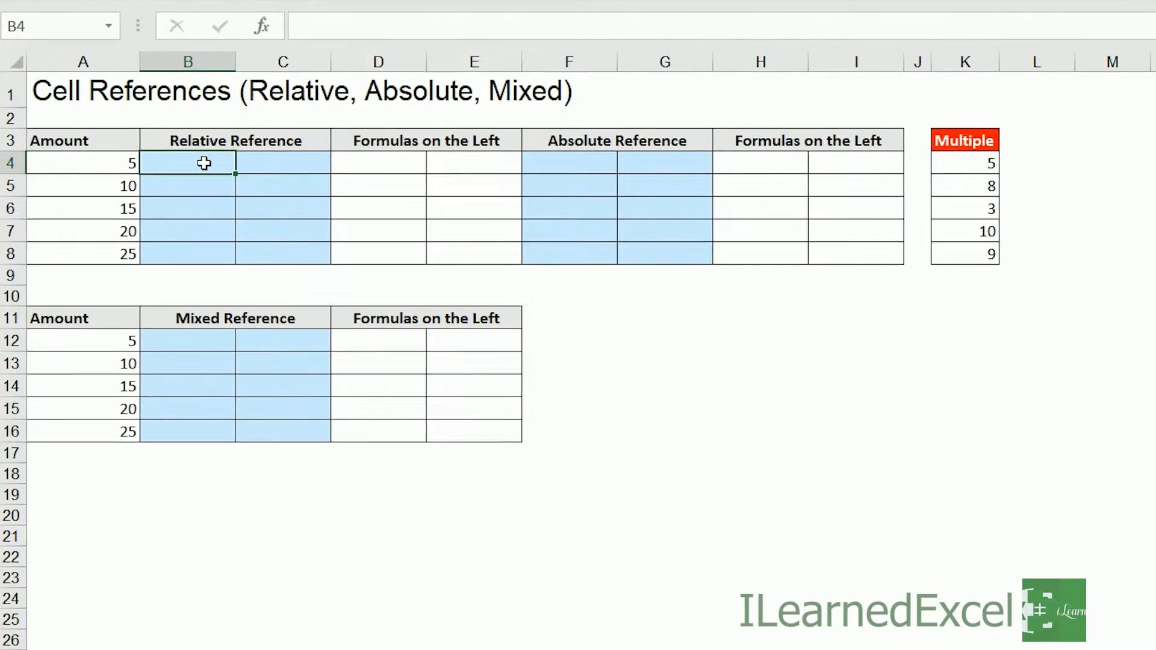
type("=")
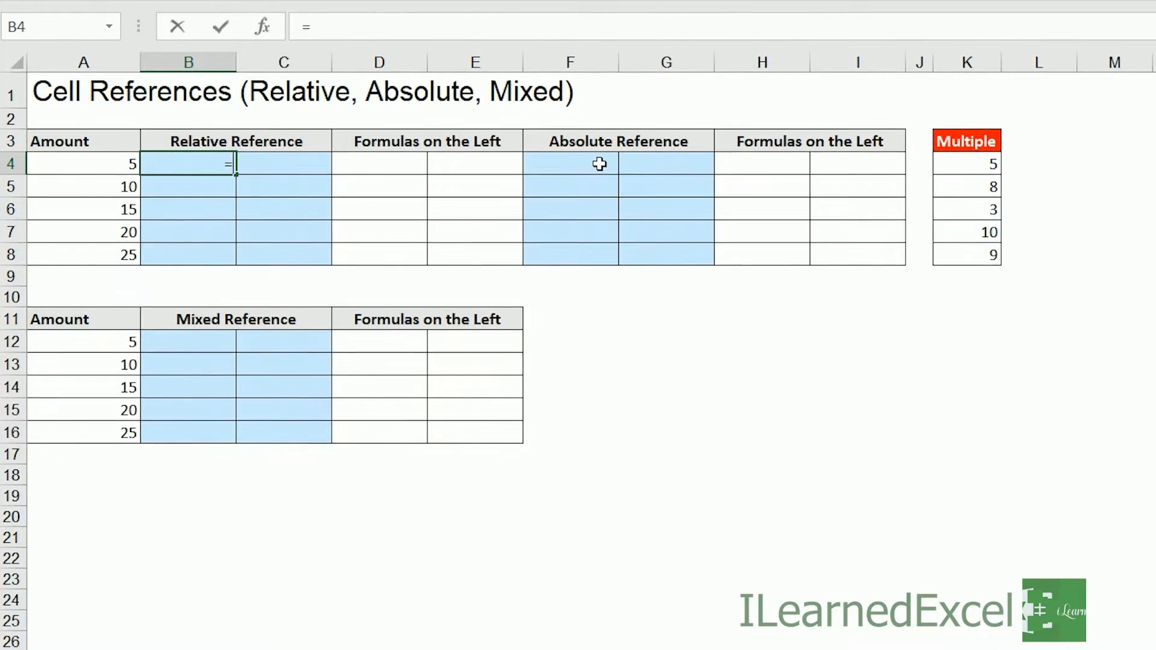
left_click(86, 167)
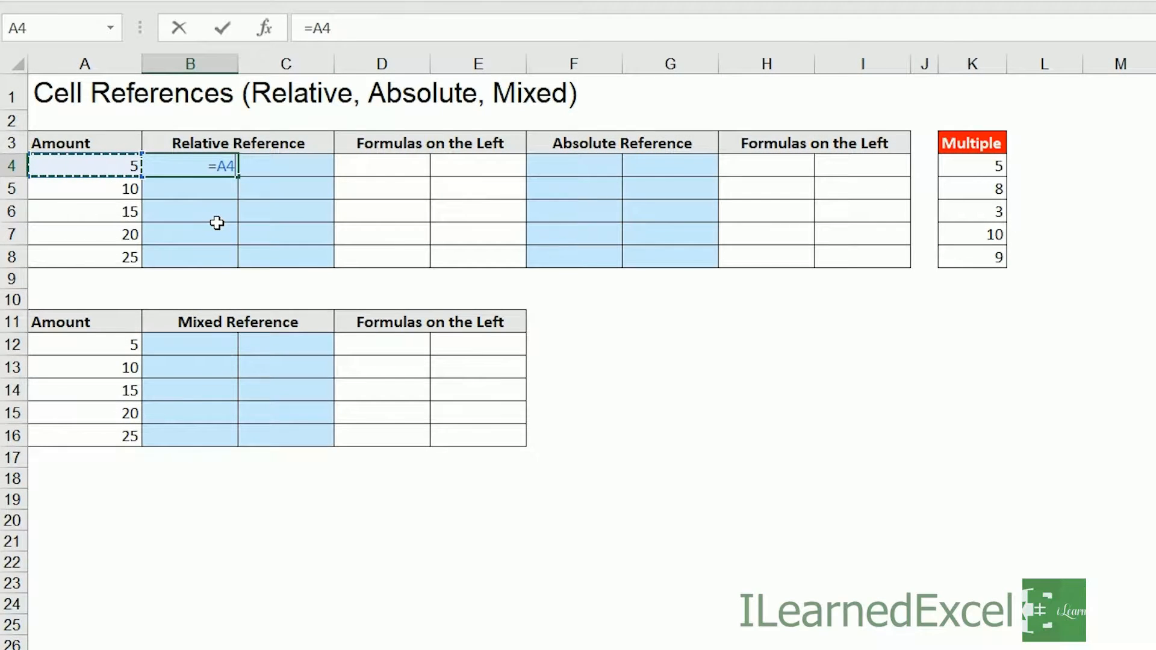
key("ctrl+Return")
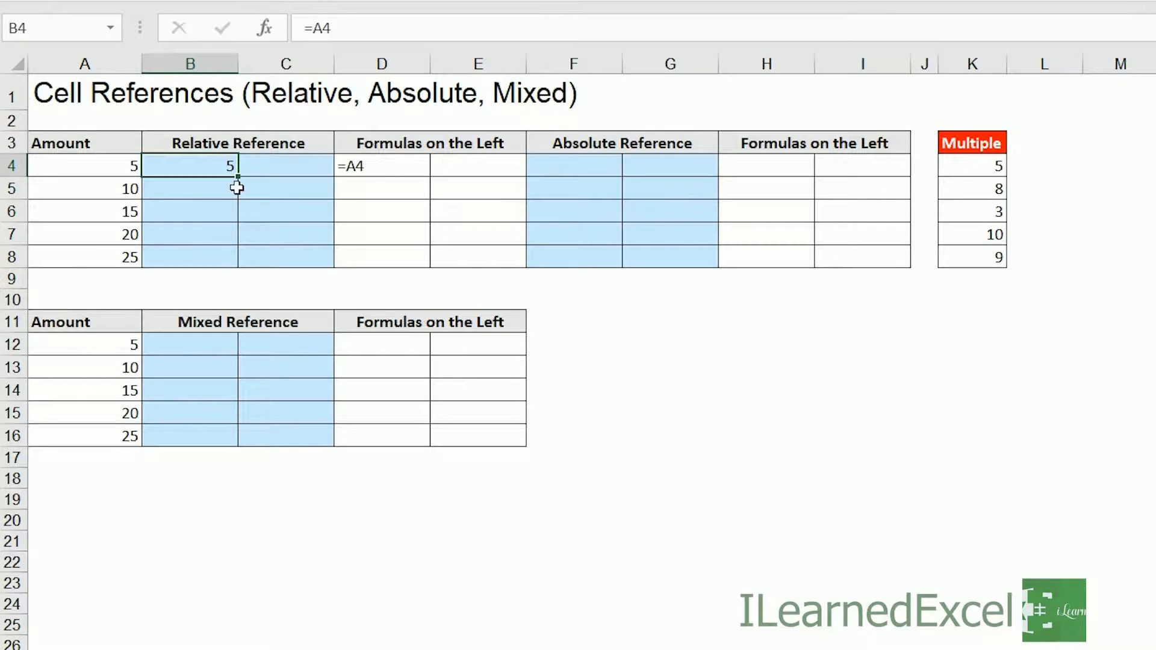
left_click_drag(238, 176, 304, 175)
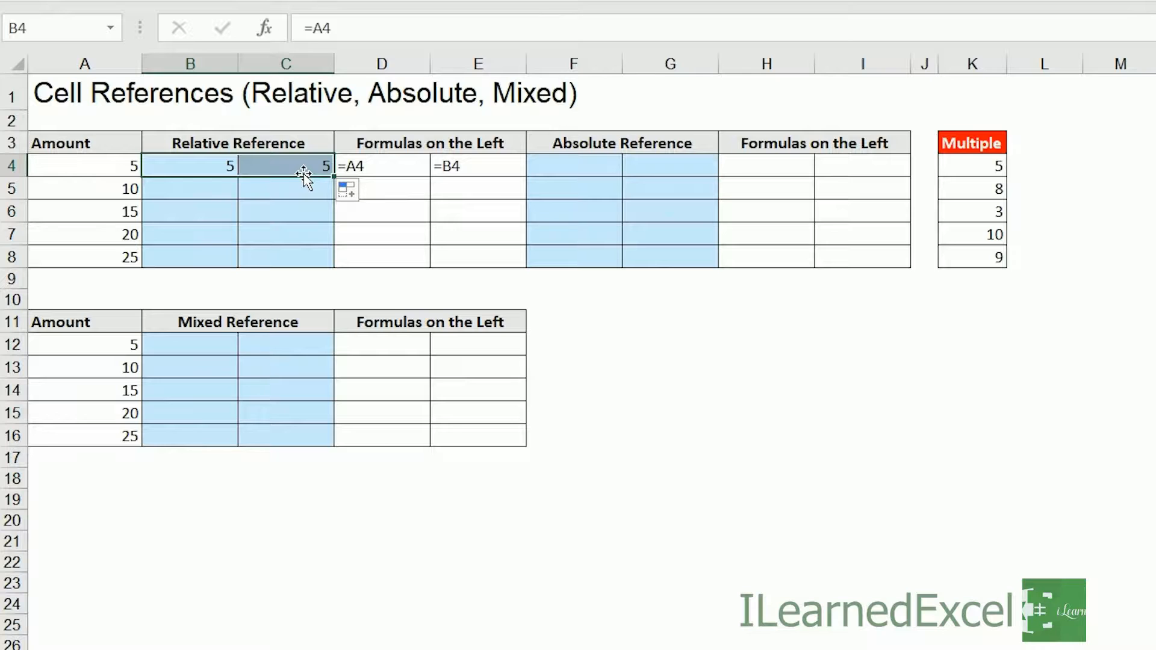
Fill the relative references in B4:C4 down to row 8 and check which cells the formulas in C8 and B8 point to.
left_click_drag(334, 176, 327, 270)
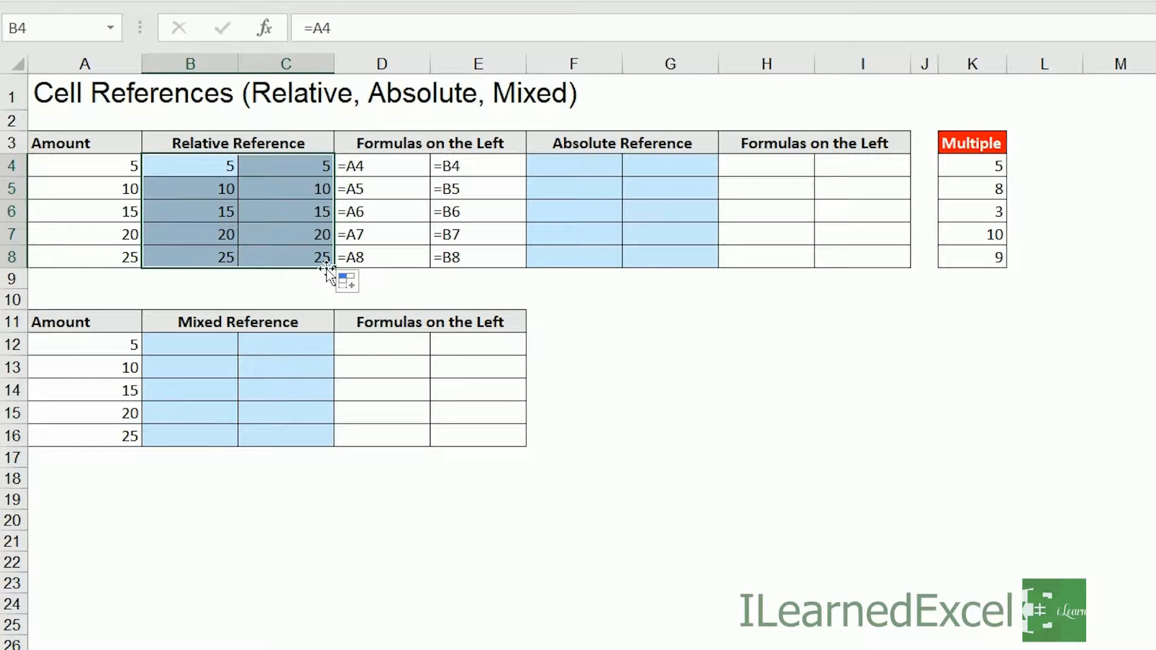
left_click(301, 255)
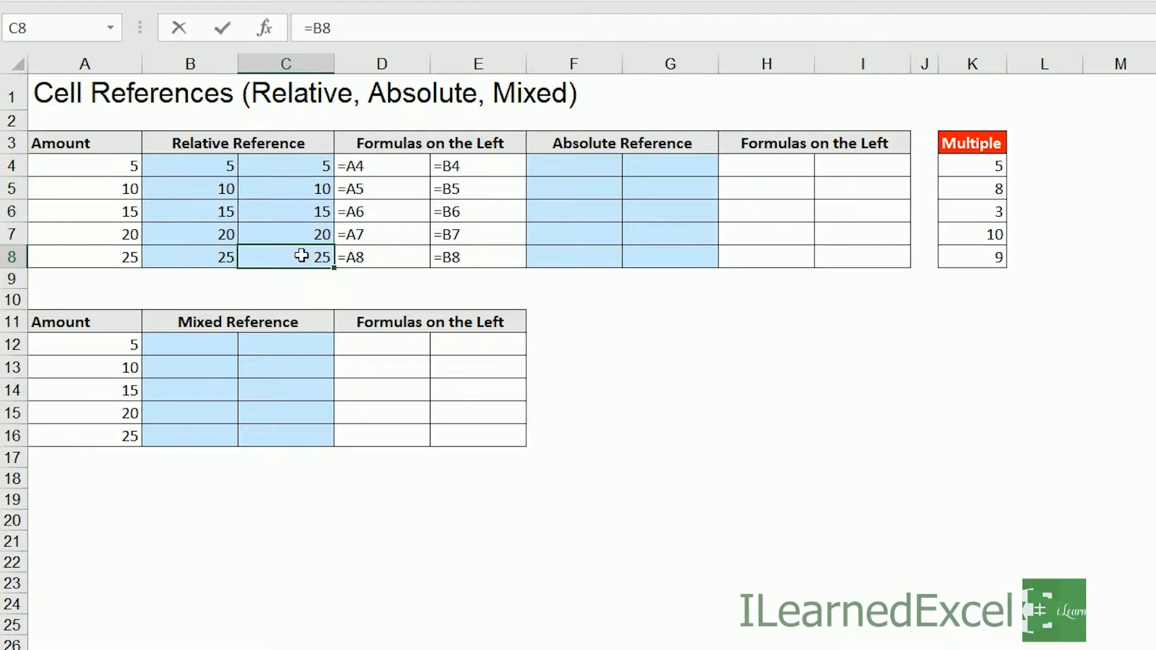
double_click(301, 256)
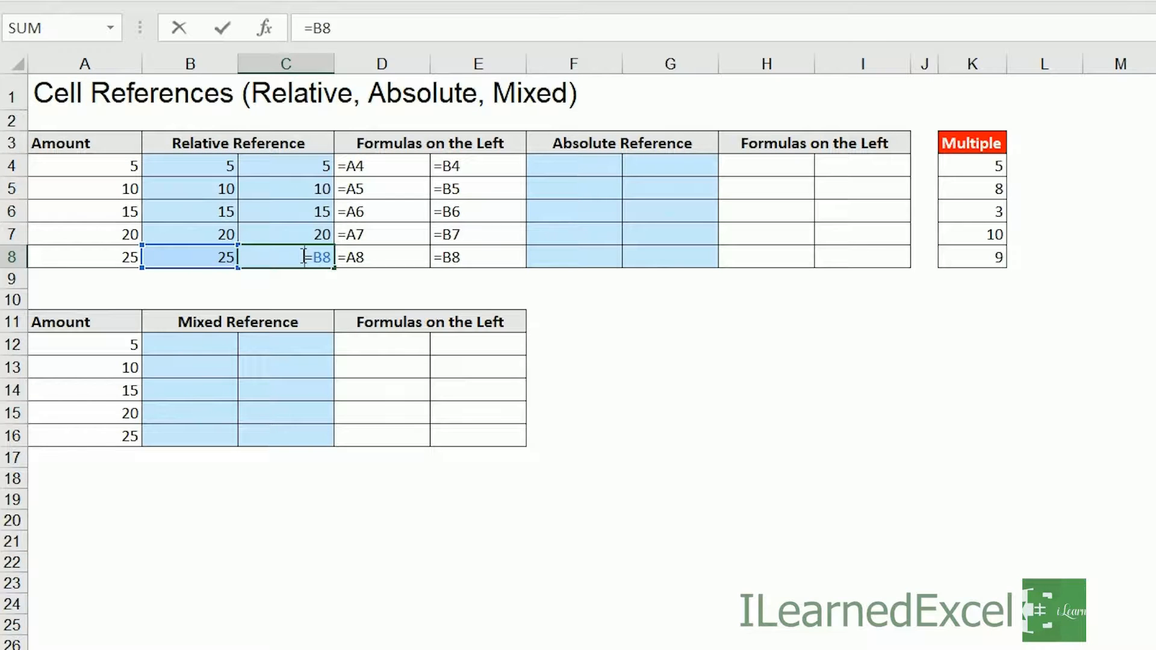
key("Escape")
left_click(224, 260)
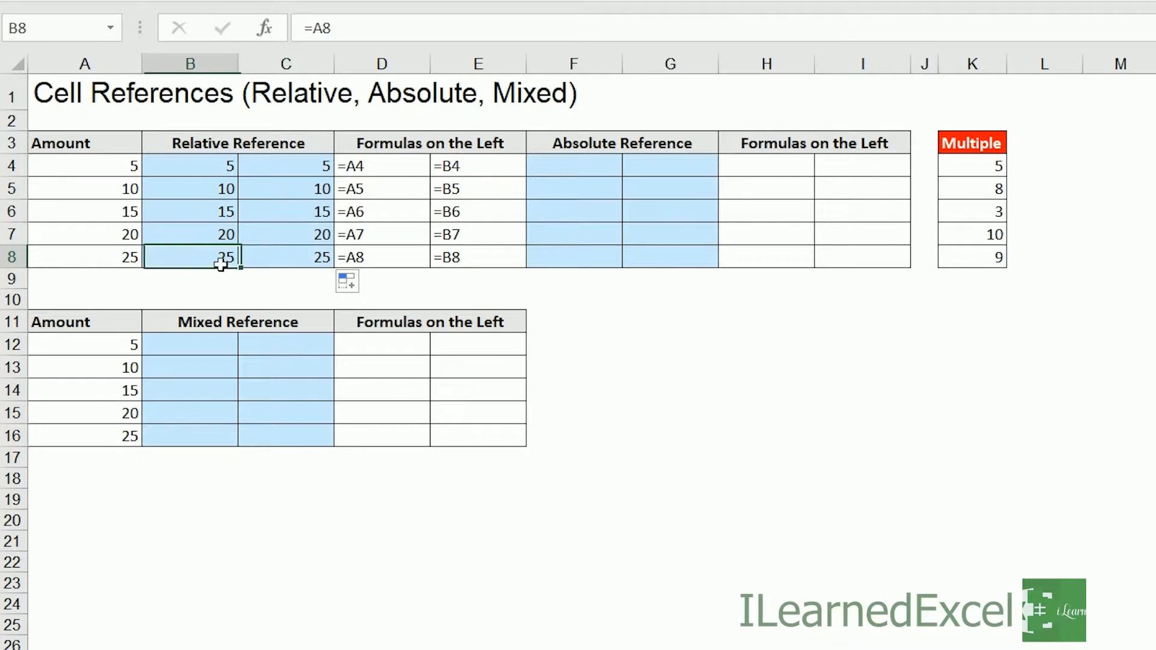
key("Down")
key("Down")
left_click(223, 261)
double_click(224, 259)
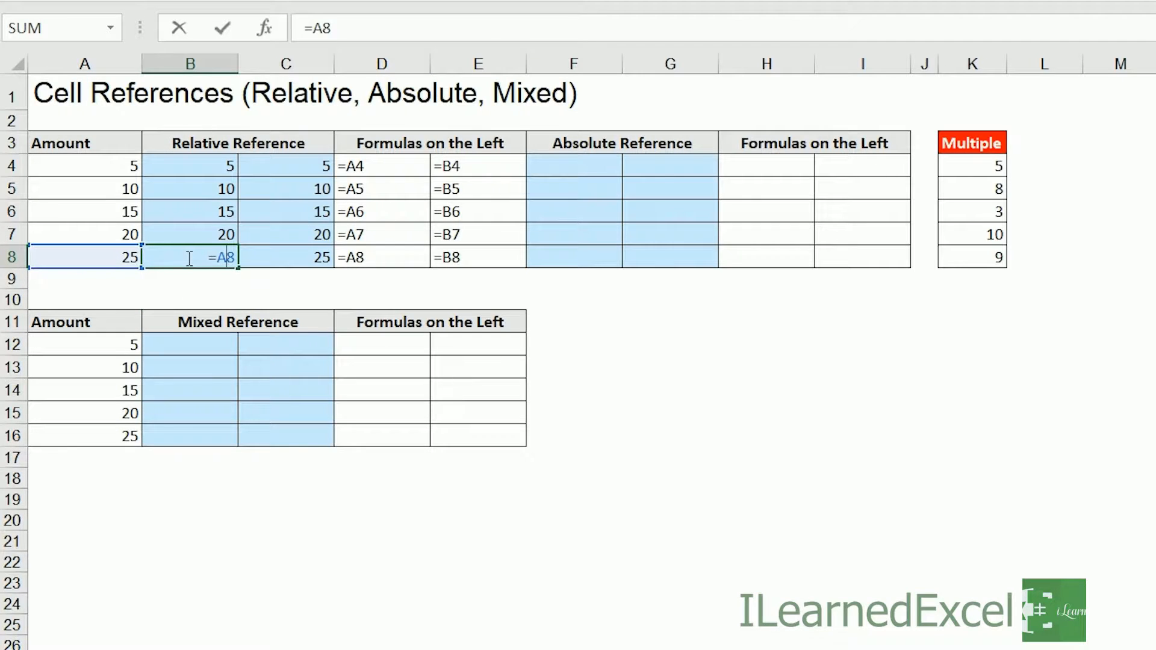
key("Return")
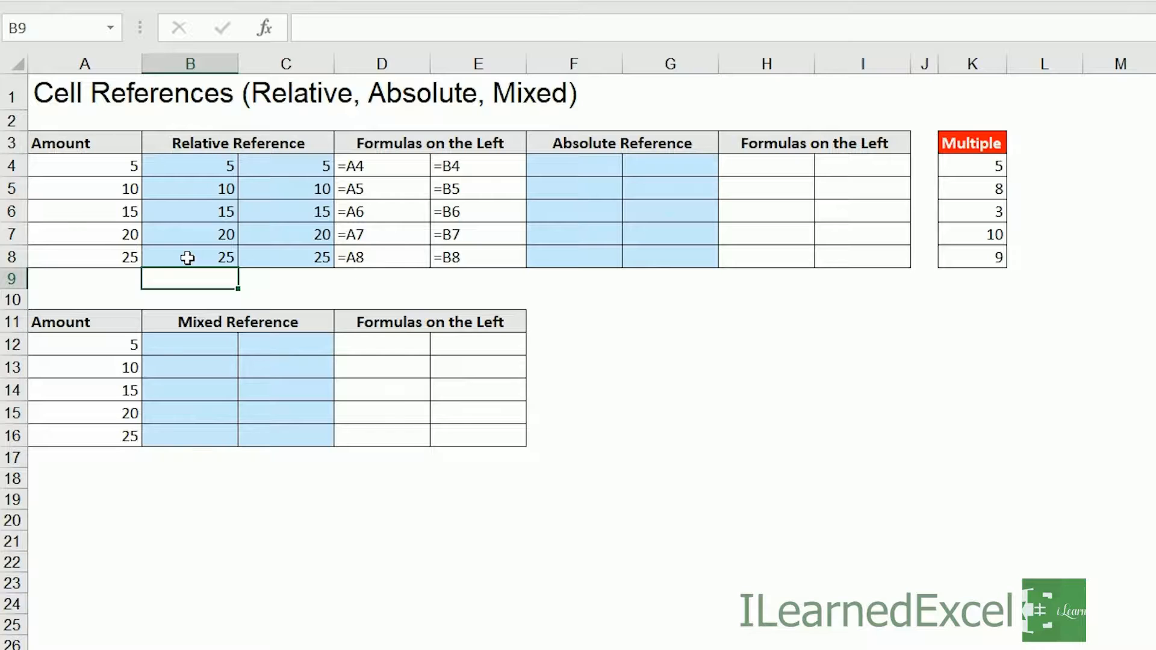
Enter the absolute reference =$A$4 in F4, locking both the column and the row.
left_click(589, 168)
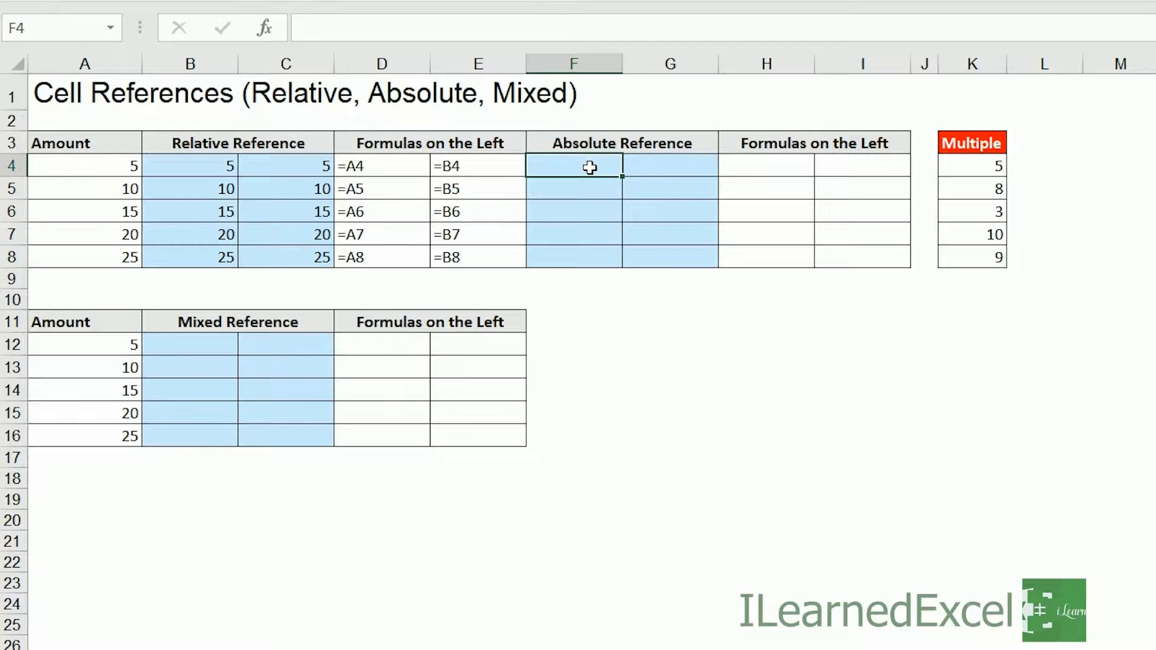
type("=")
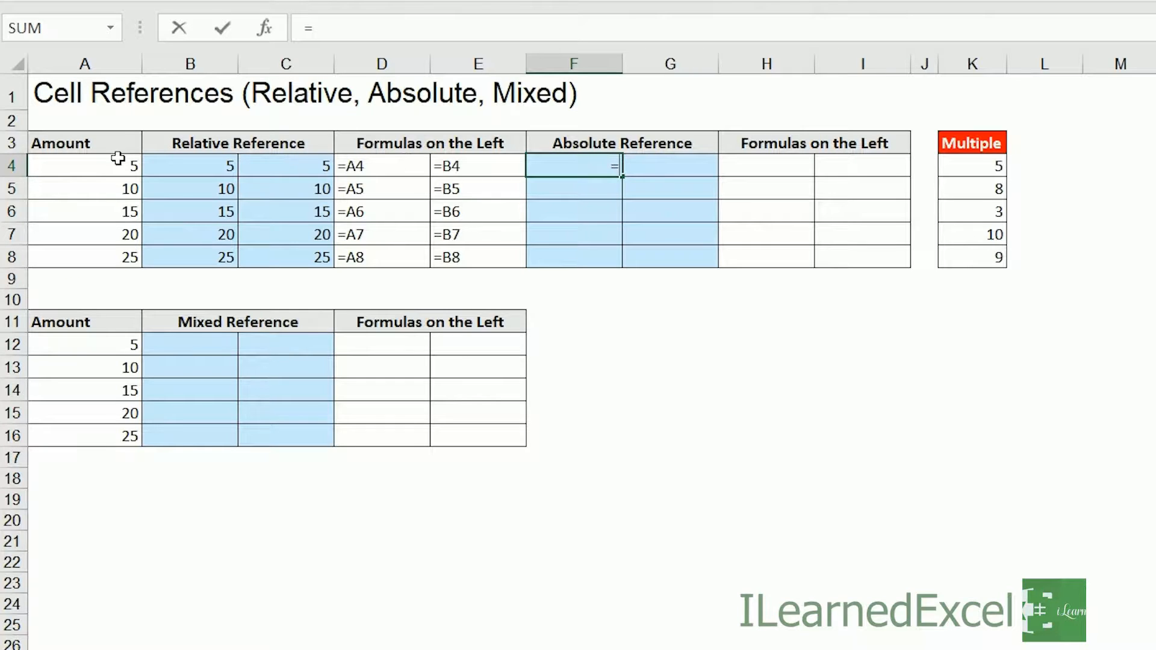
left_click(90, 174)
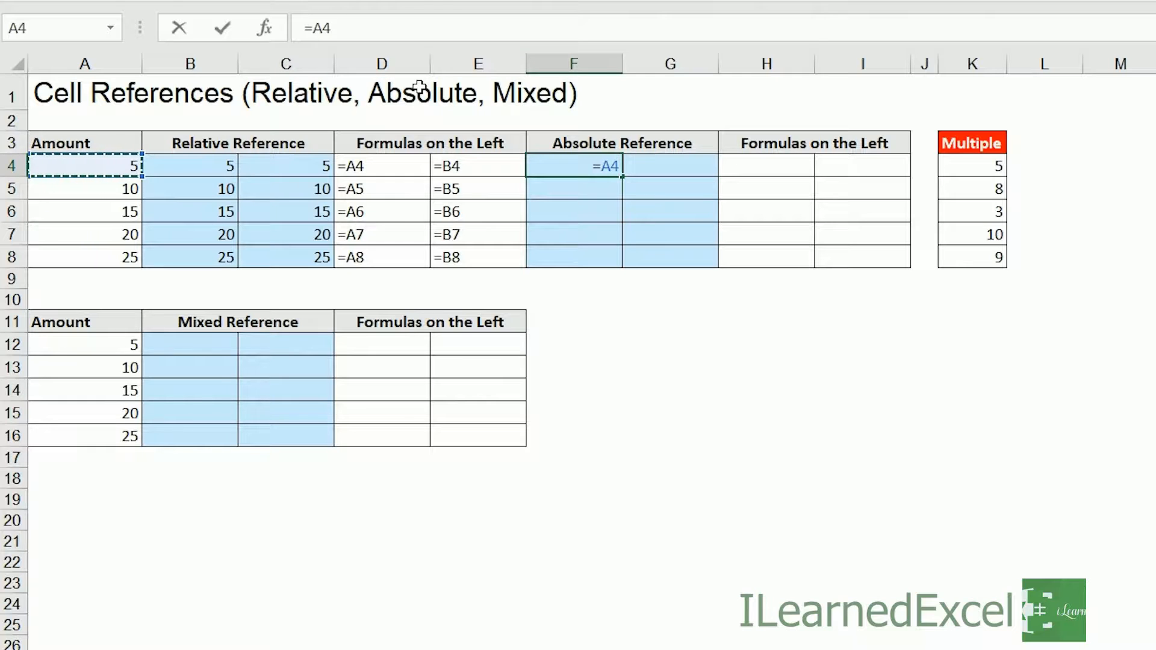
key("F4")
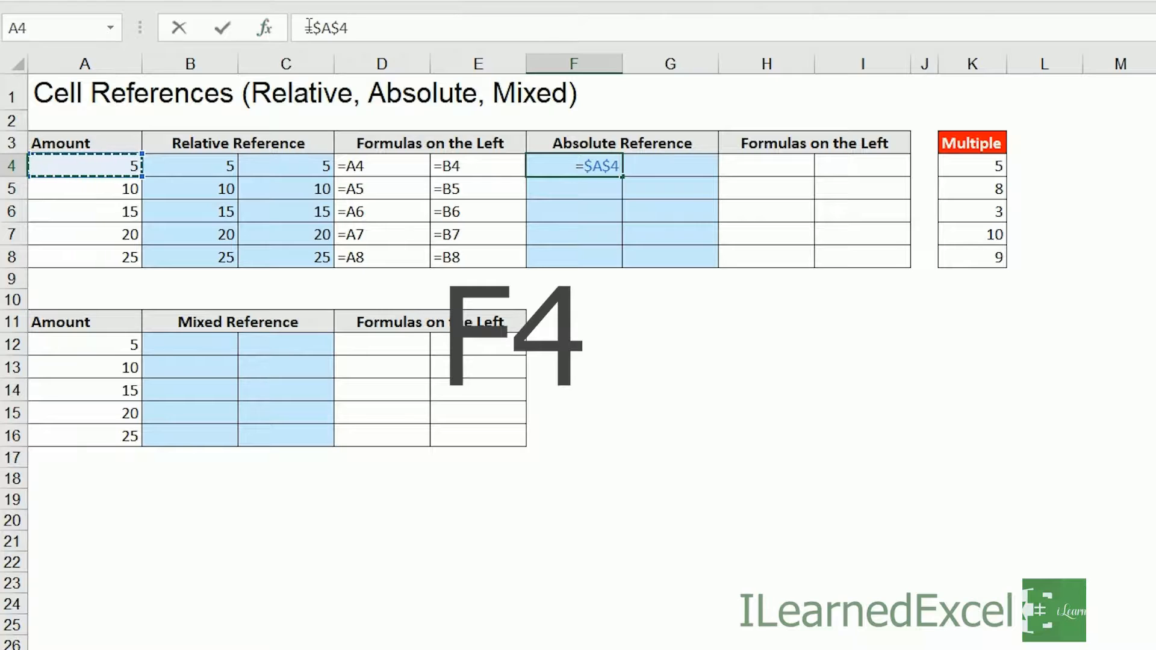
left_click_drag(313, 27, 366, 28)
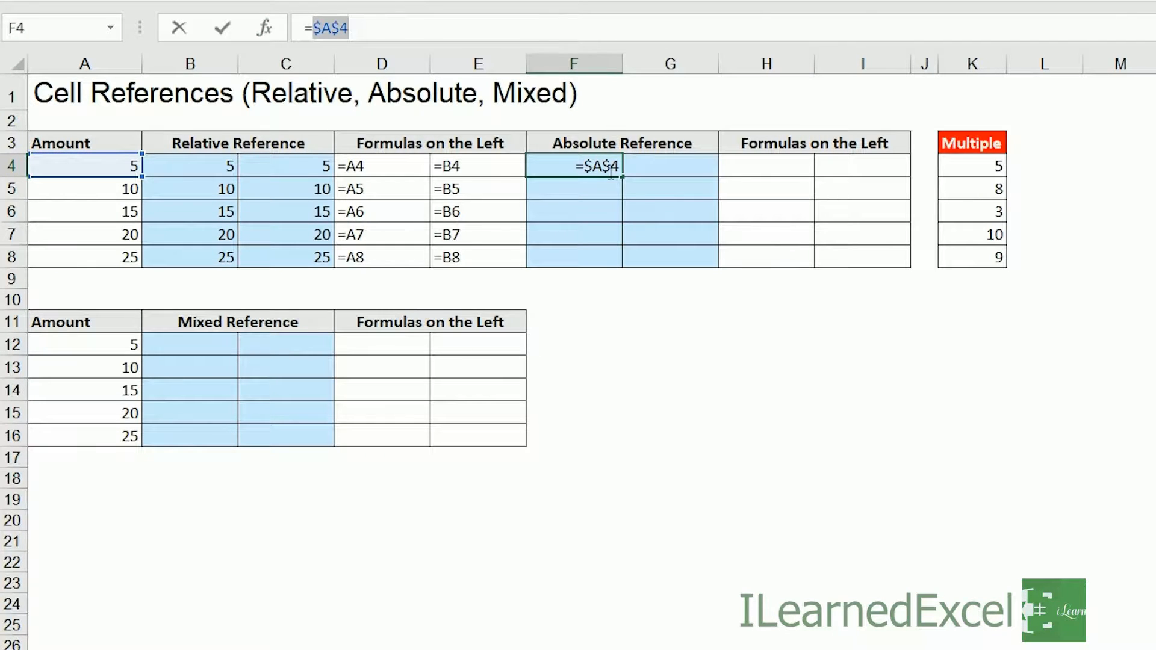
key("ctrl+Return")
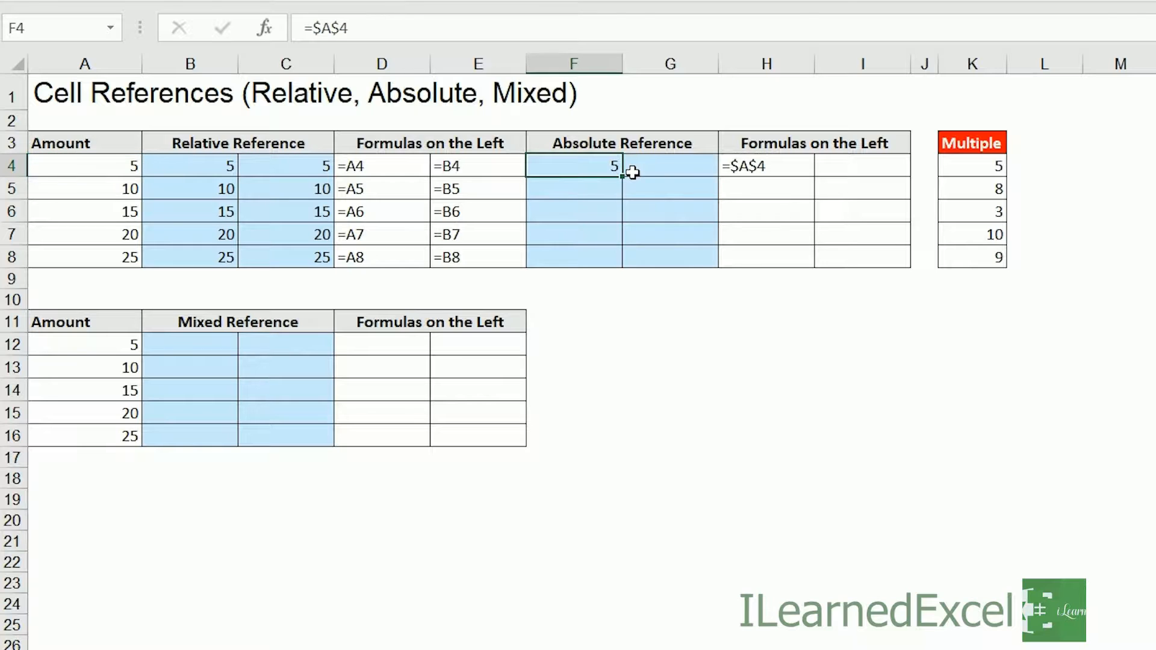
Fill the absolute reference from F4 across to G4 and down to row 8, and check the formulas in G8, G5 and F6.
left_click_drag(632, 172, 693, 178)
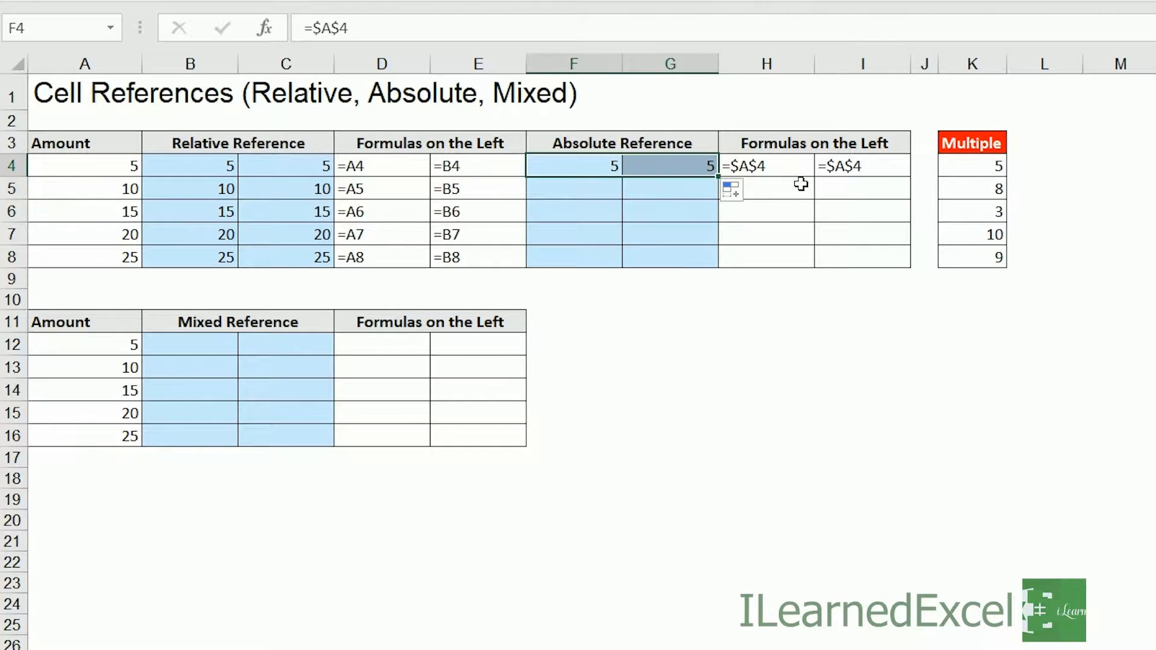
left_click_drag(718, 176, 729, 277)
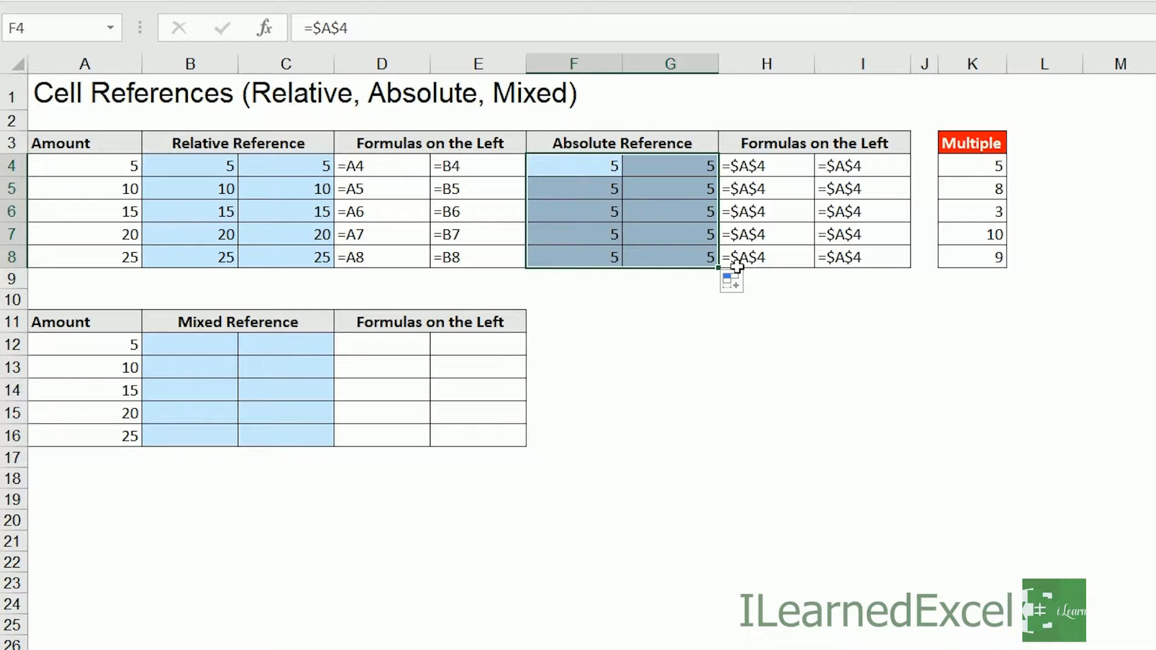
left_click(676, 257)
double_click(677, 258)
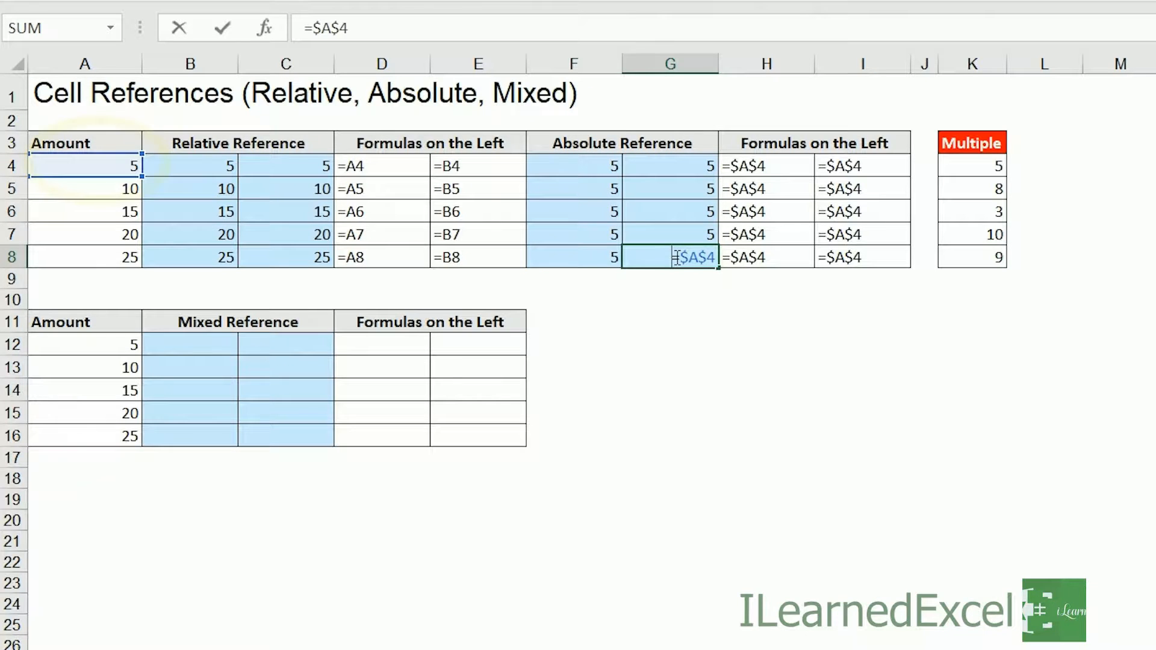
key("Return")
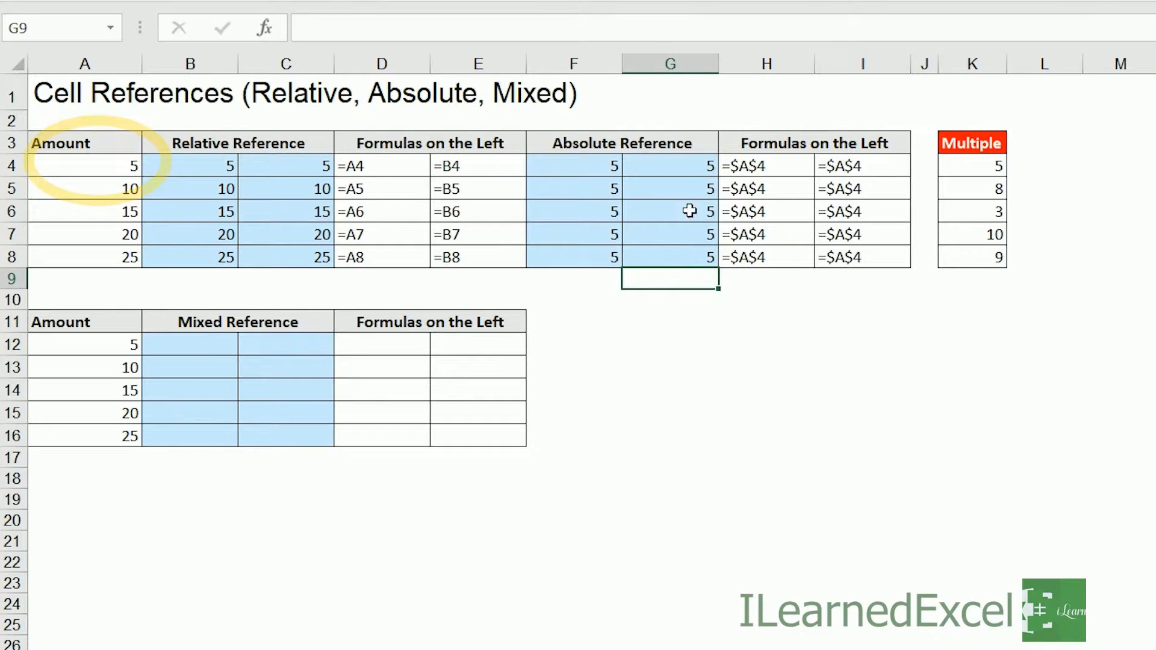
double_click(680, 186)
key("Return")
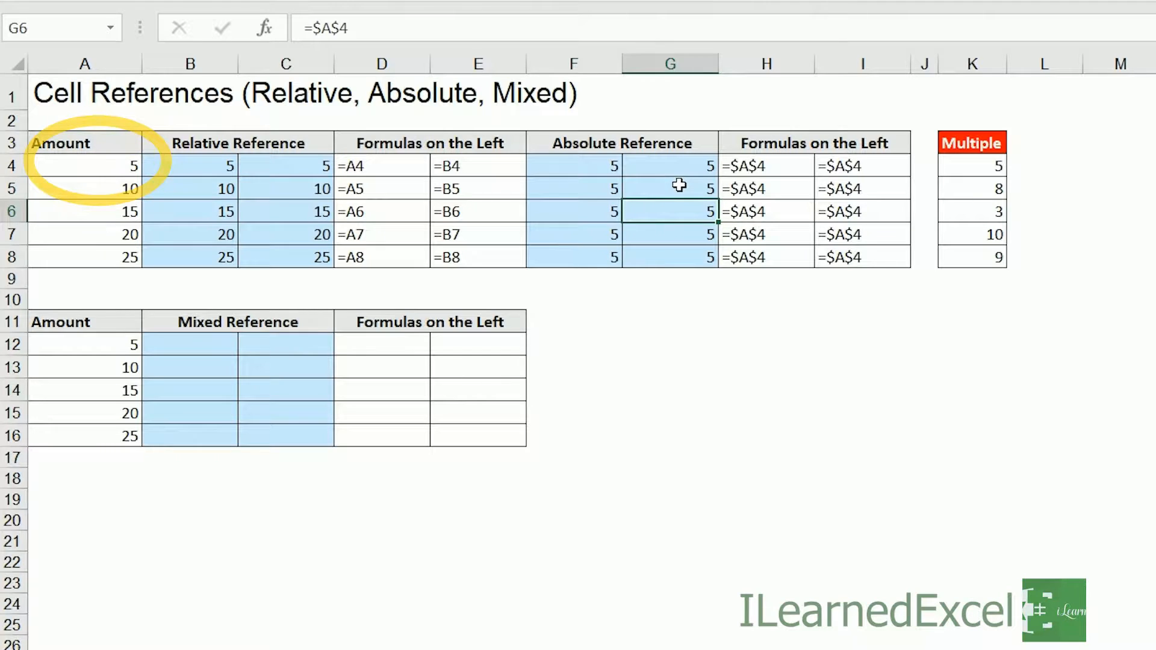
double_click(596, 210)
key("Return")
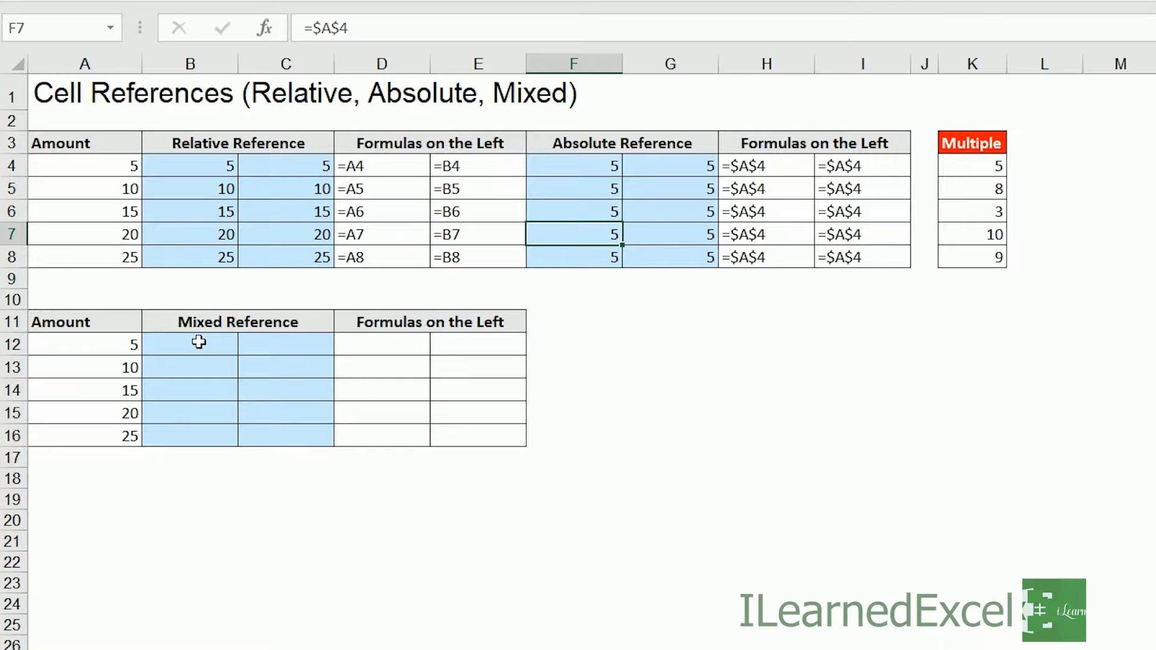
Enter the mixed reference =$A12 in B12, locking only the column.
left_click(194, 167)
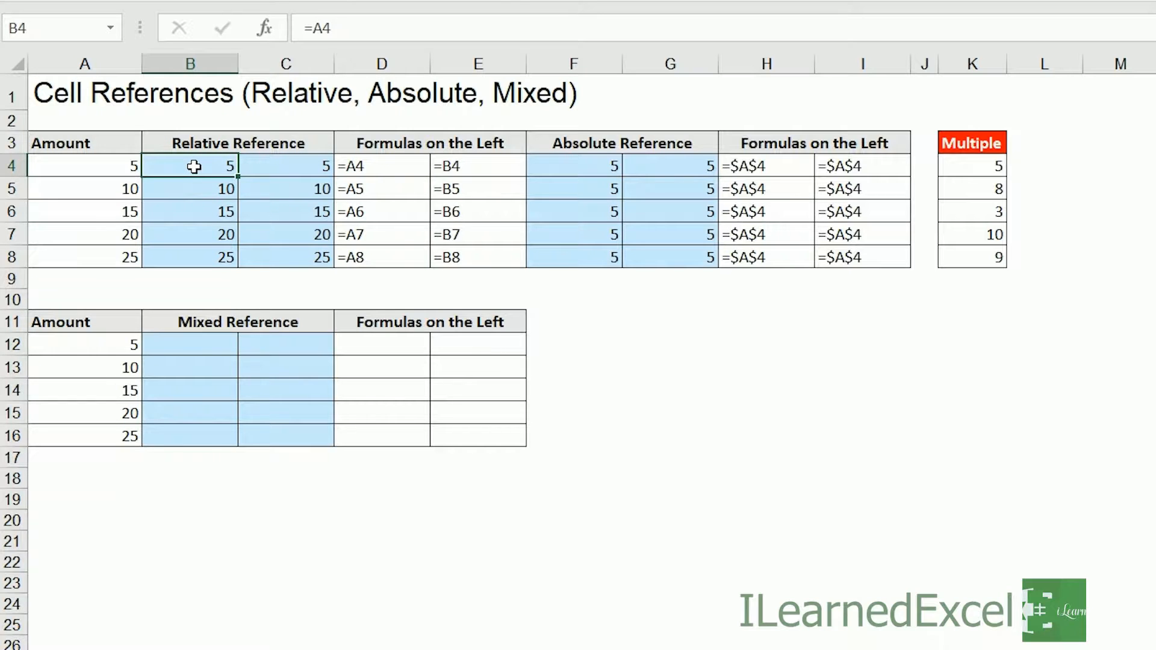
left_click(188, 344)
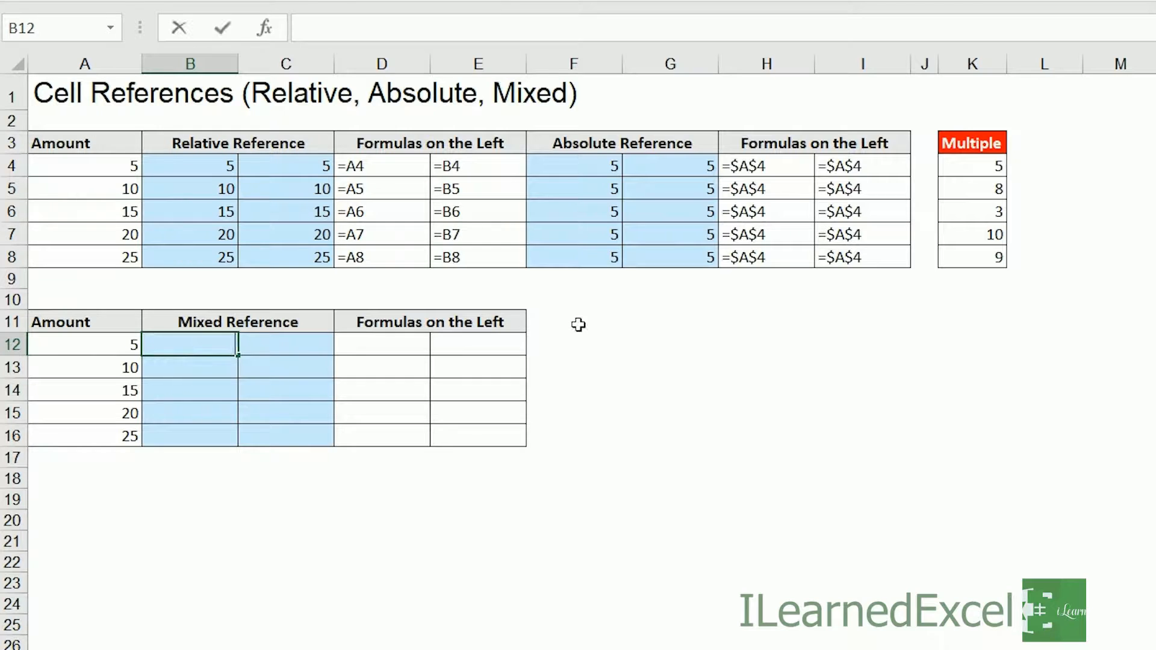
type("=")
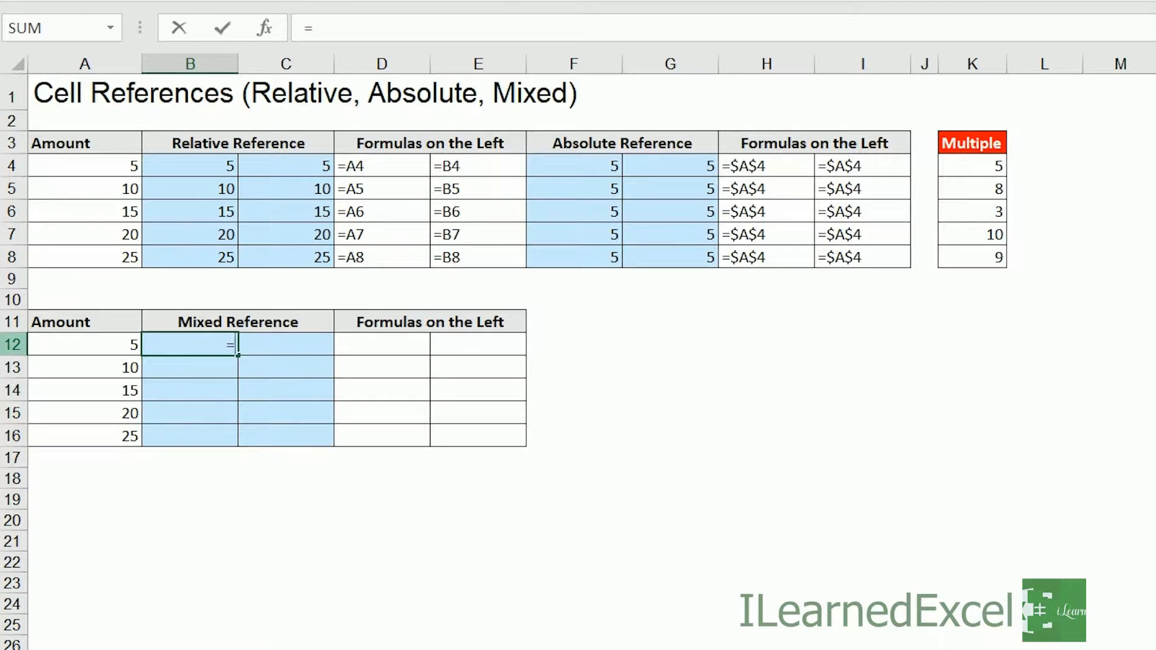
left_click(79, 347)
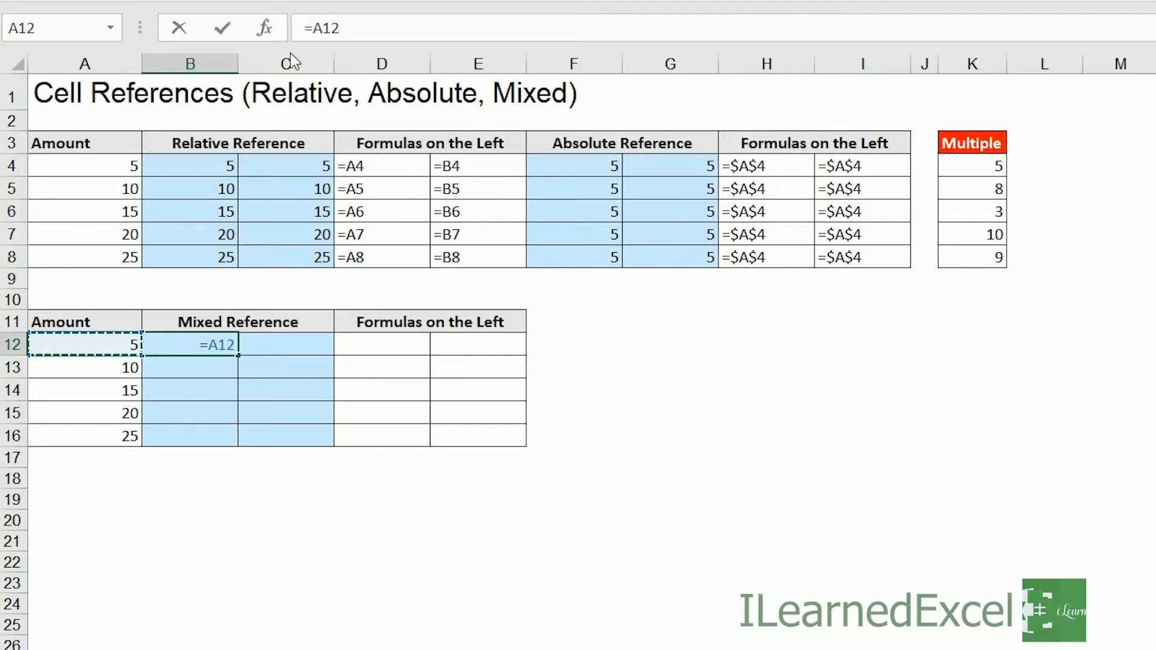
left_click(316, 29)
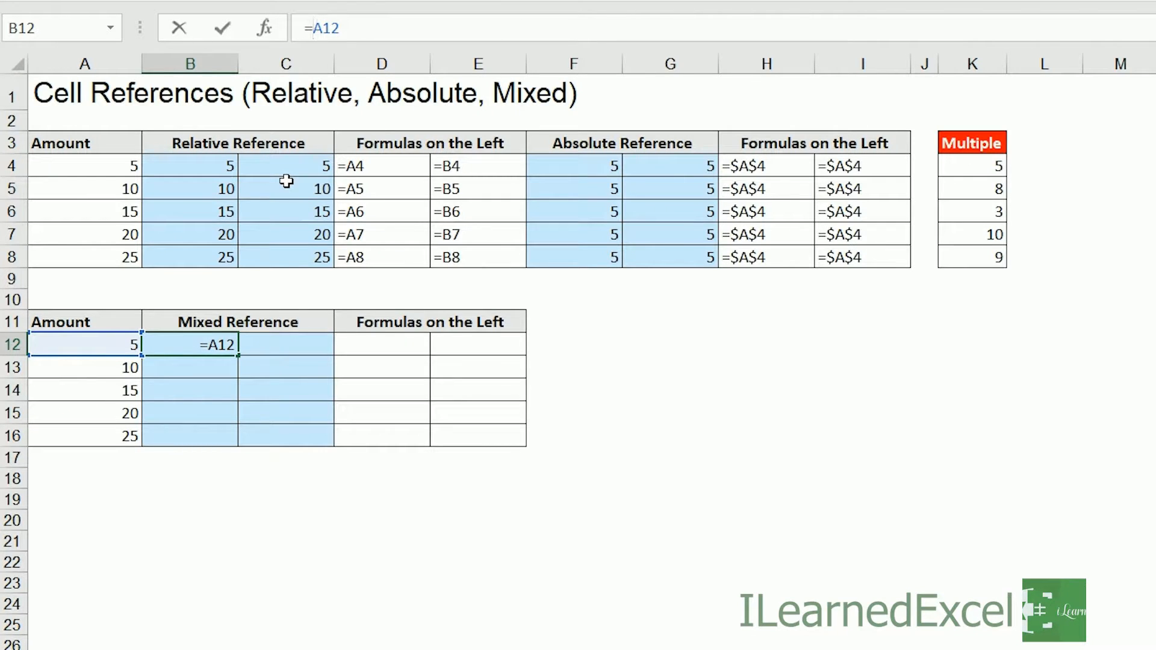
key("F4")
key("F4")
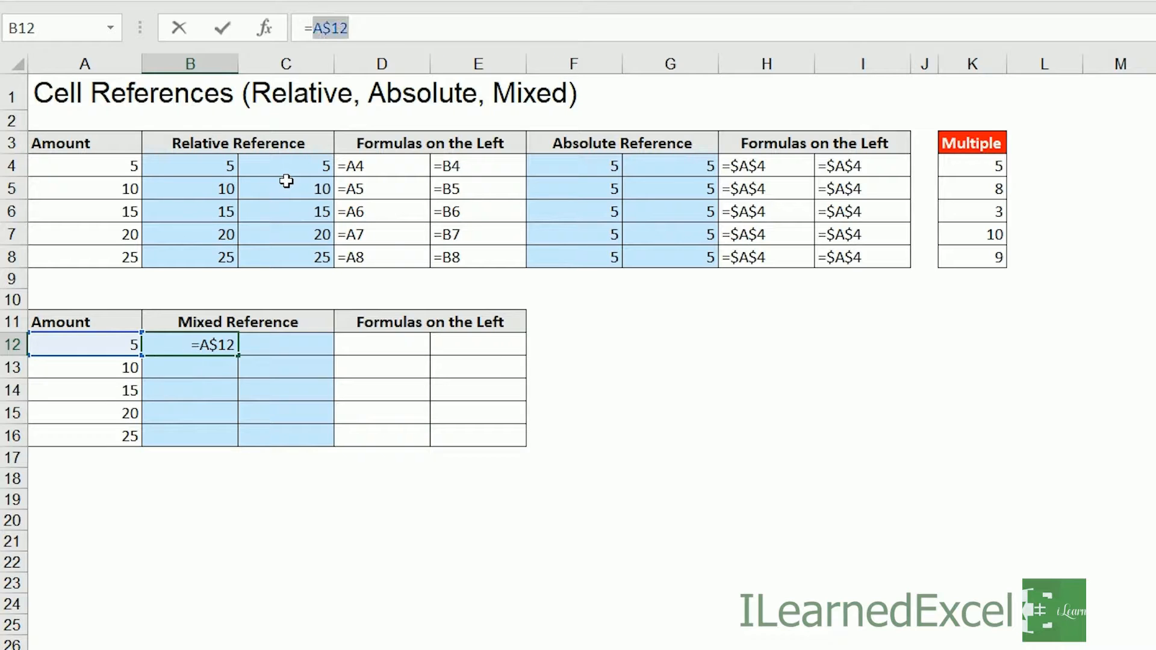
key("F4")
mouse_move(332, 25)
left_mouse_down()
mouse_move(317, 27)
mouse_move(363, 23)
mouse_move(313, 26)
left_mouse_up()
key("ctrl+Return")
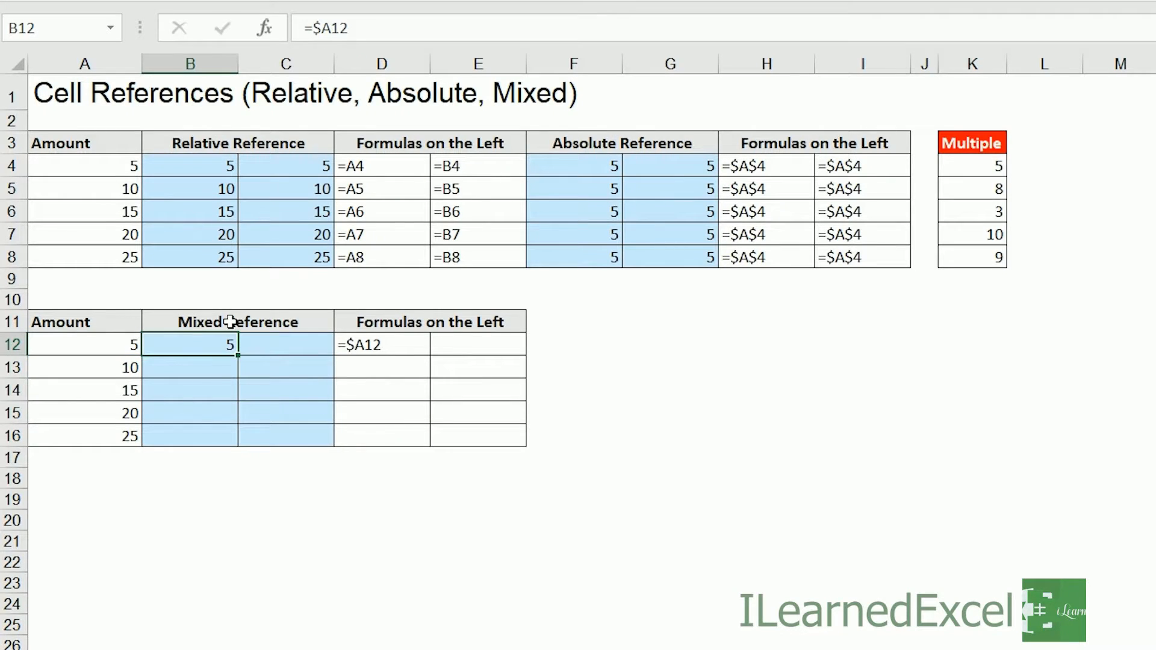
Fill the mixed reference from B12 across to C12 and down to row 16, and check the formula in C16.
left_click_drag(239, 356, 301, 361)
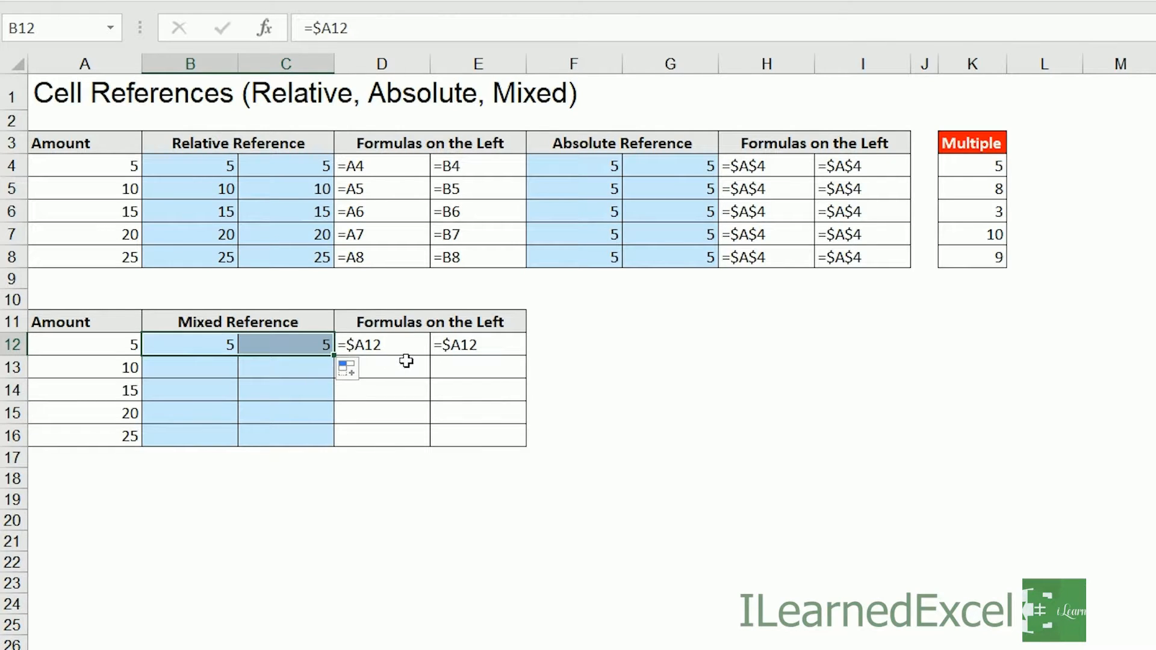
left_click_drag(334, 355, 329, 442)
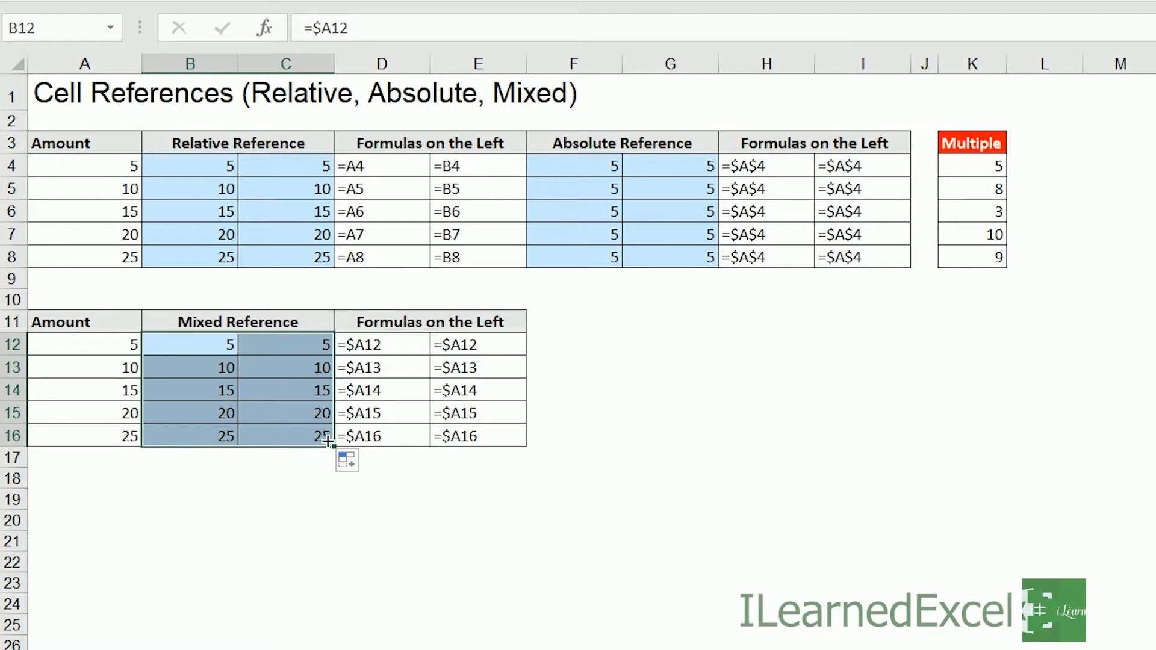
left_click(321, 437)
double_click(317, 436)
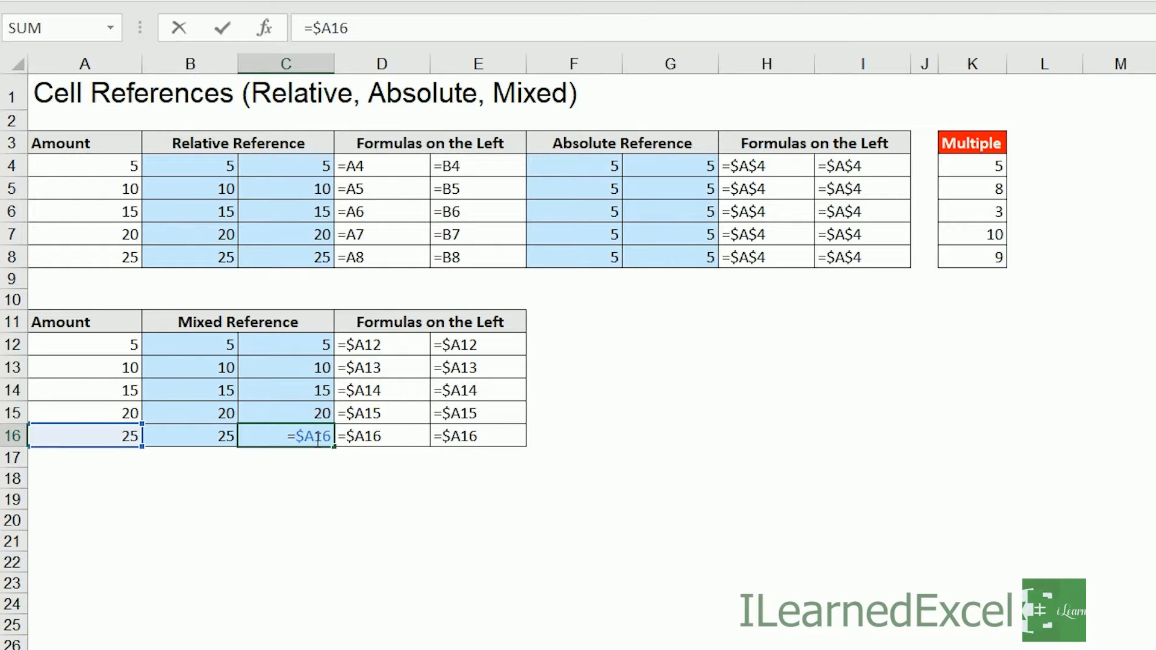
key("Return")
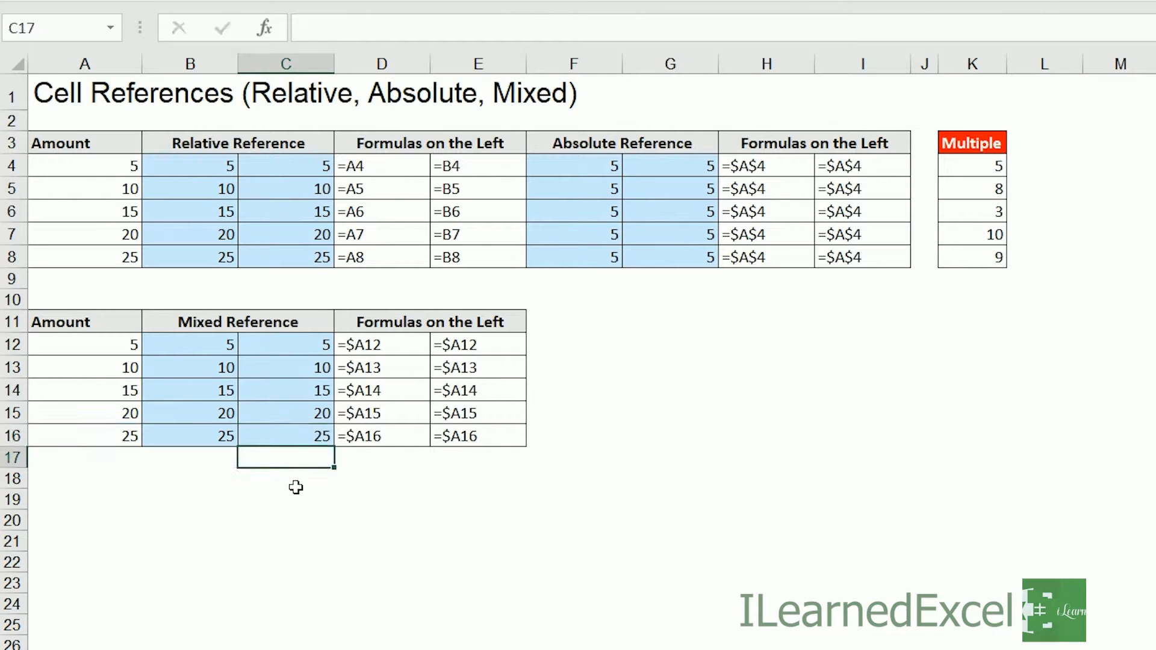
Extend the relative formula in B4 to =A4*K4 and fill it through B4:C8.
left_click(188, 164)
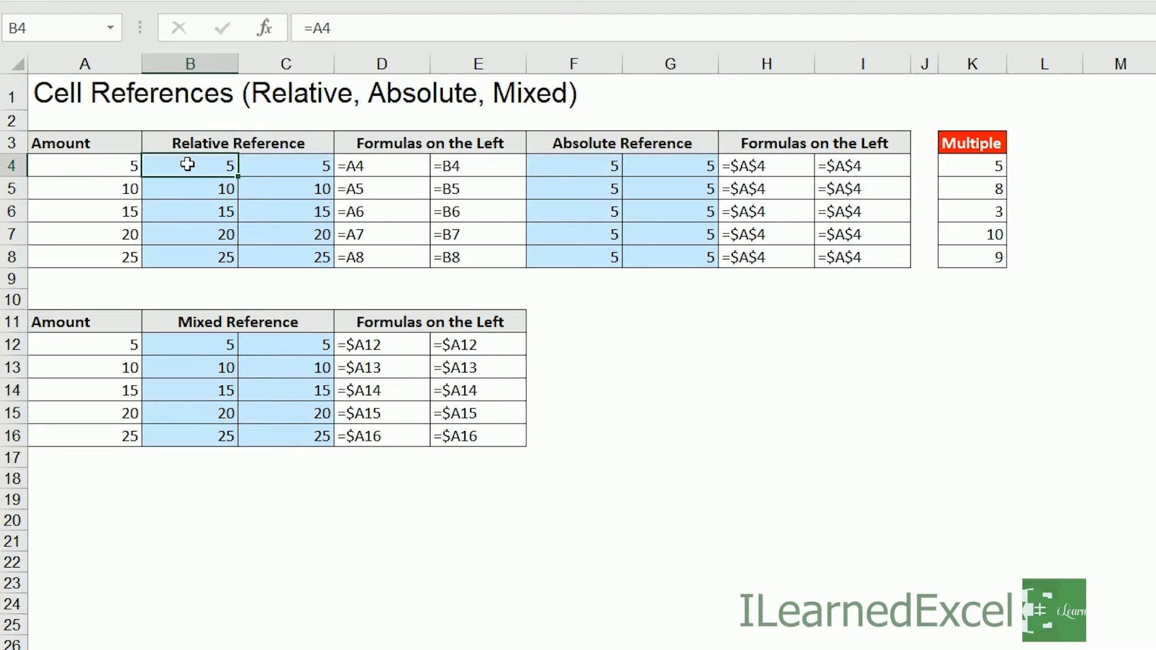
left_click(343, 30)
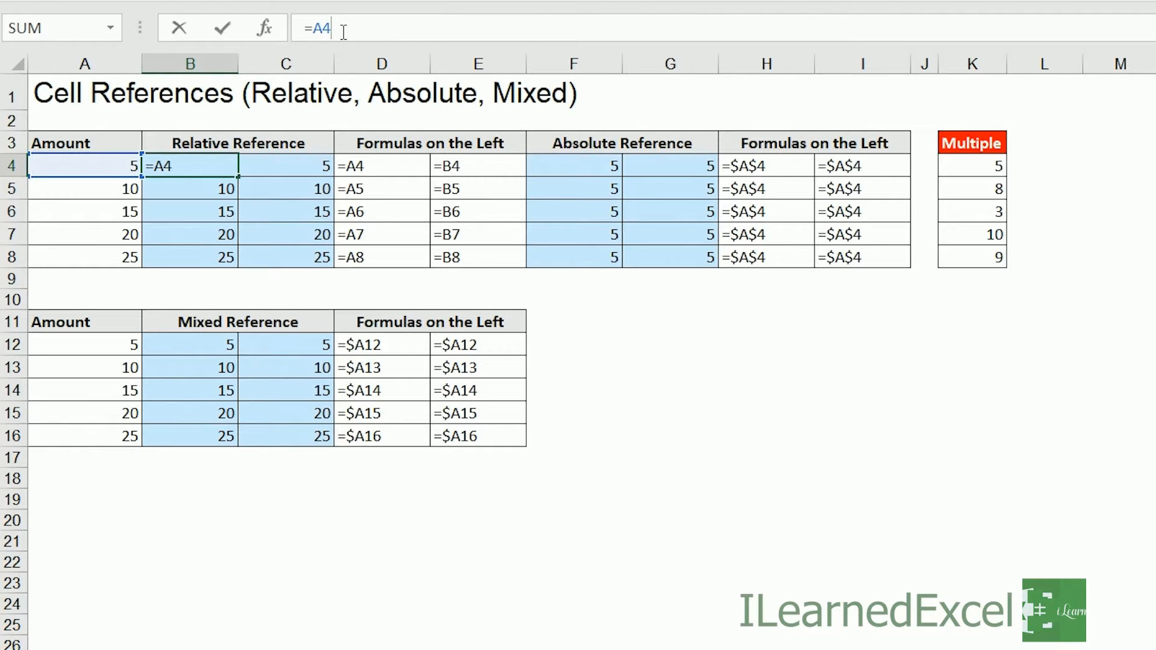
type("*")
left_click(962, 166)
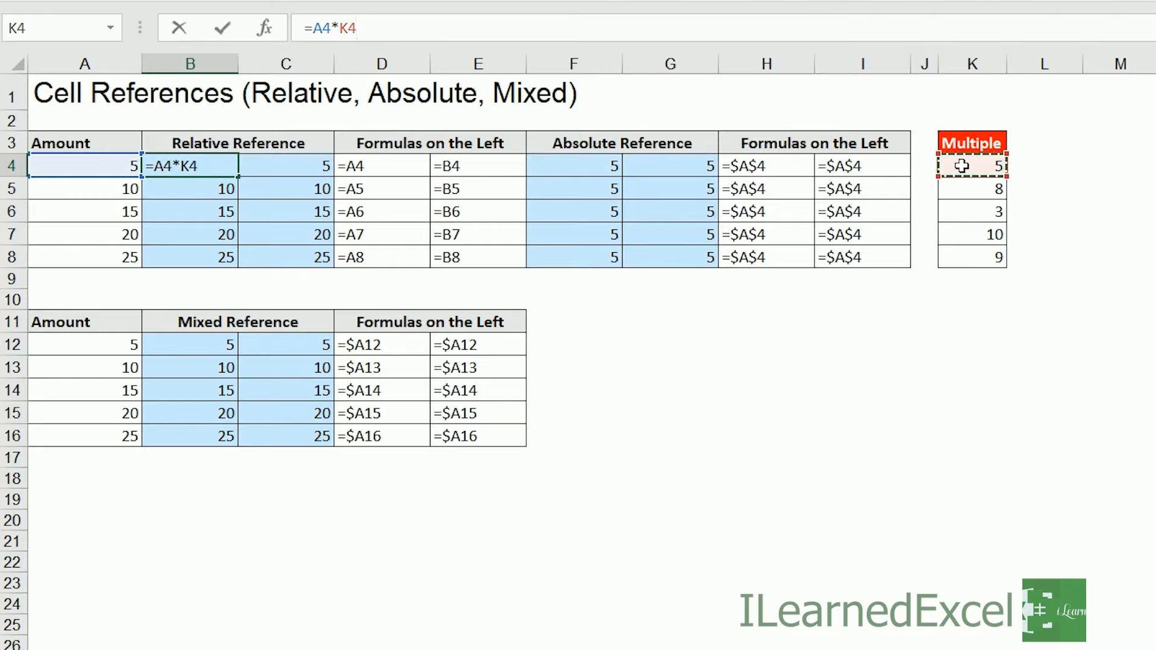
key("ctrl+Return")
left_click_drag(238, 177, 328, 269)
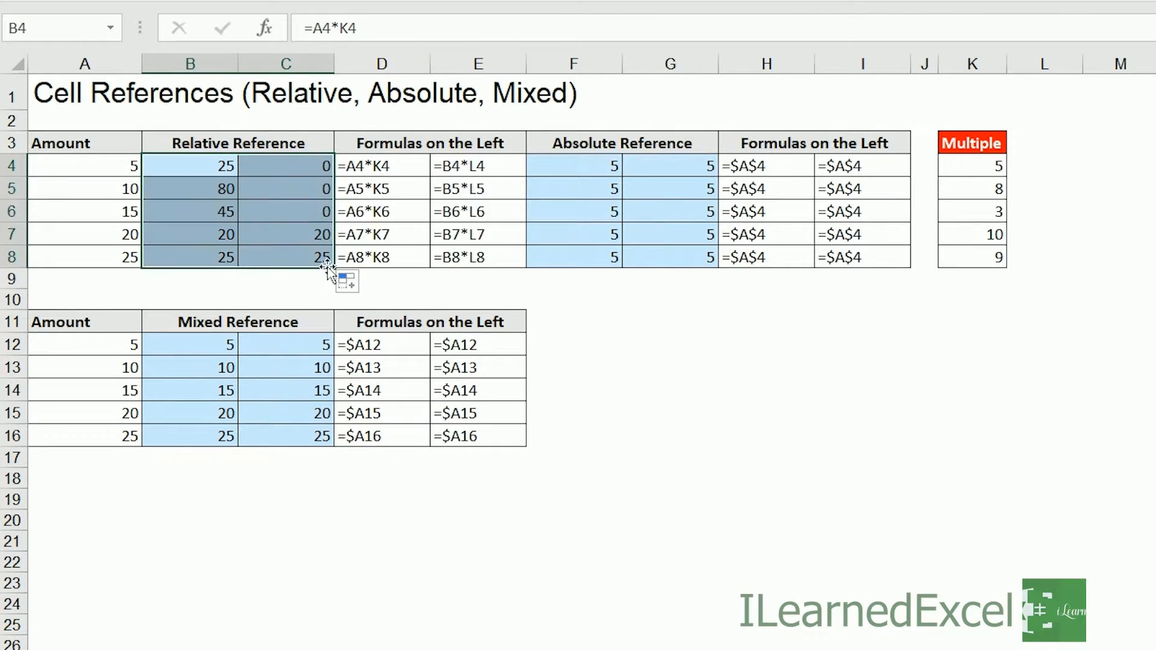
Check which cells the filled relative formula in C8 refers to.
left_click(294, 302)
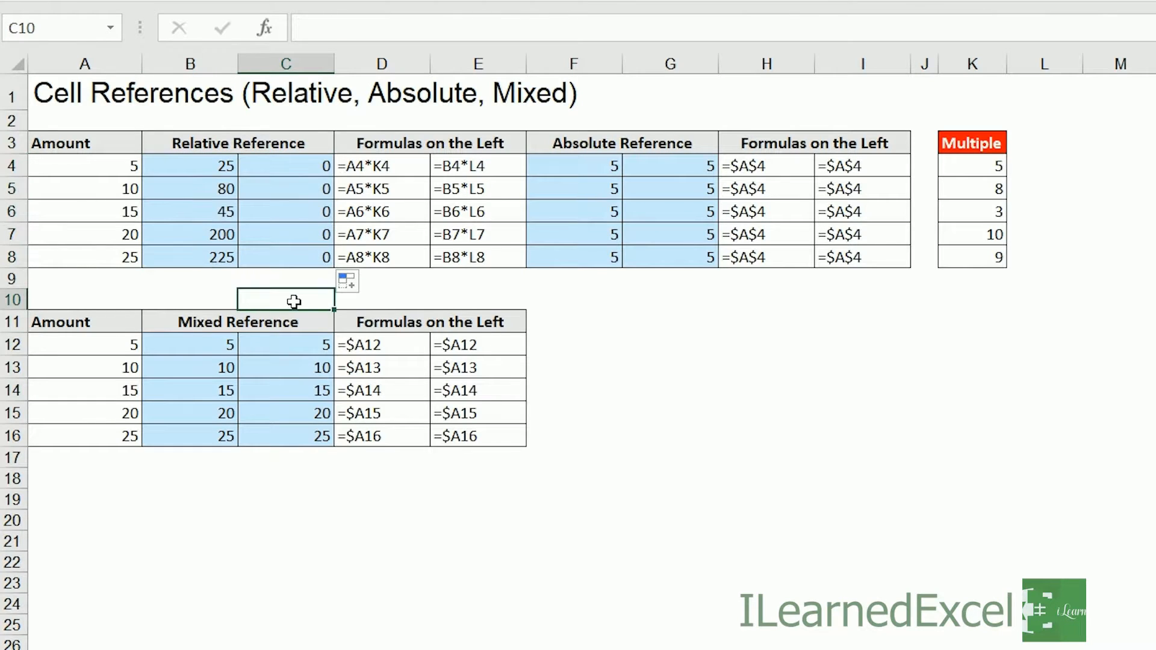
left_click(299, 258)
double_click(298, 257)
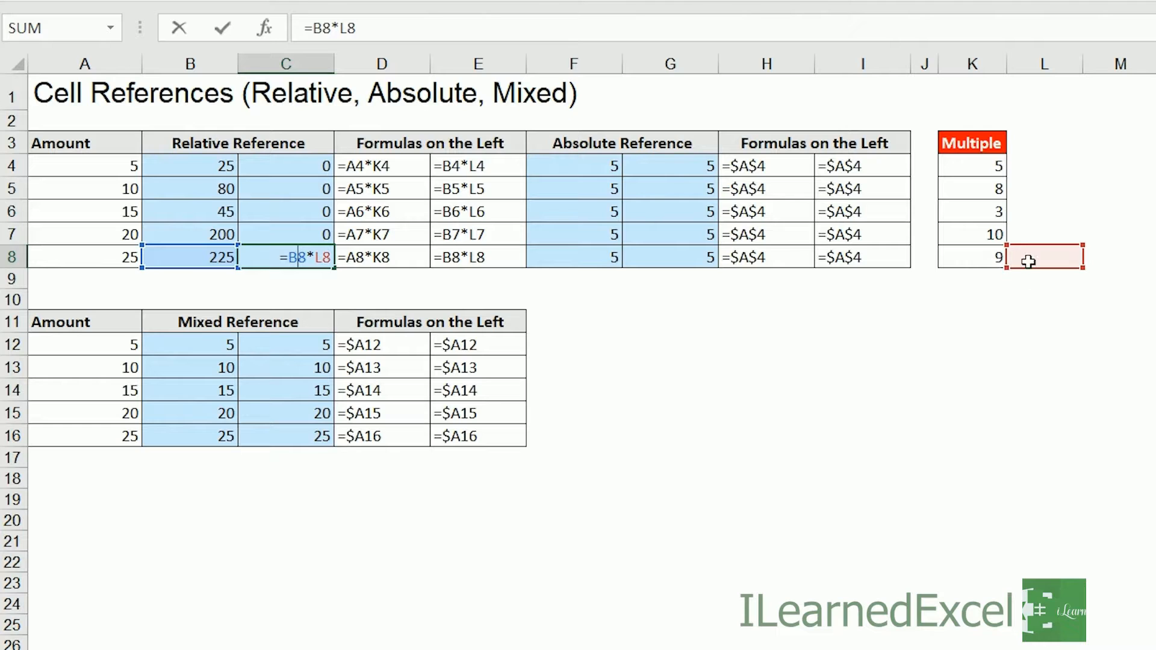
key("Return")
Extend the absolute formula in F4 to multiply by K4, locking K4 as an absolute reference.
left_click(574, 165)
left_click(541, 28)
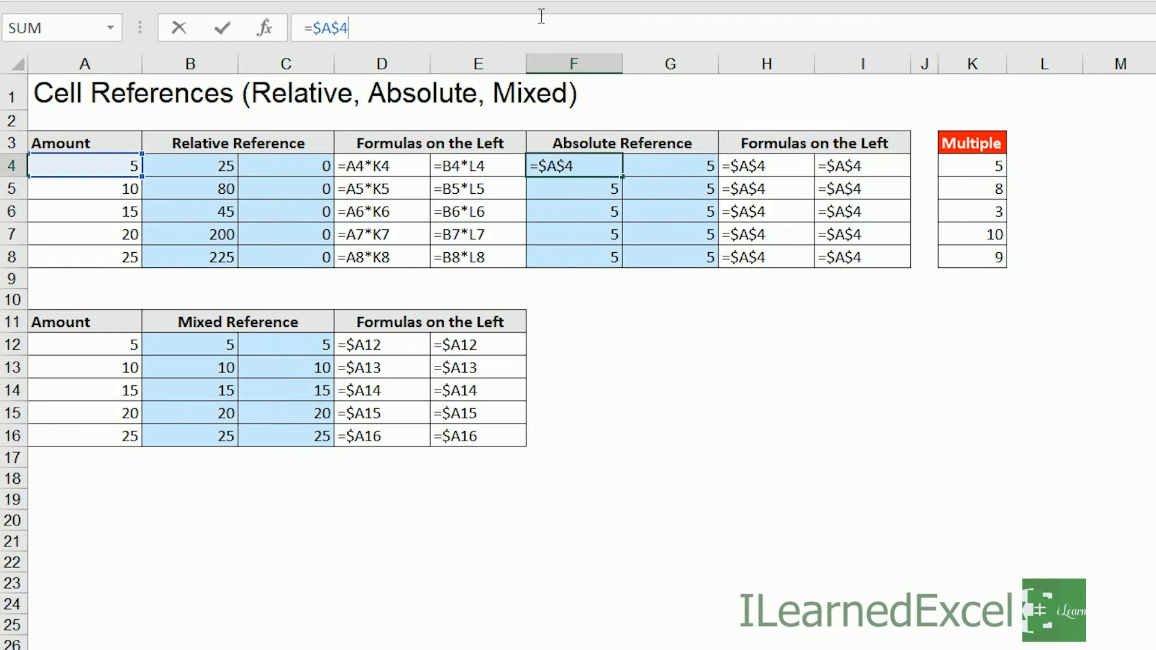
type("*")
left_click(990, 164)
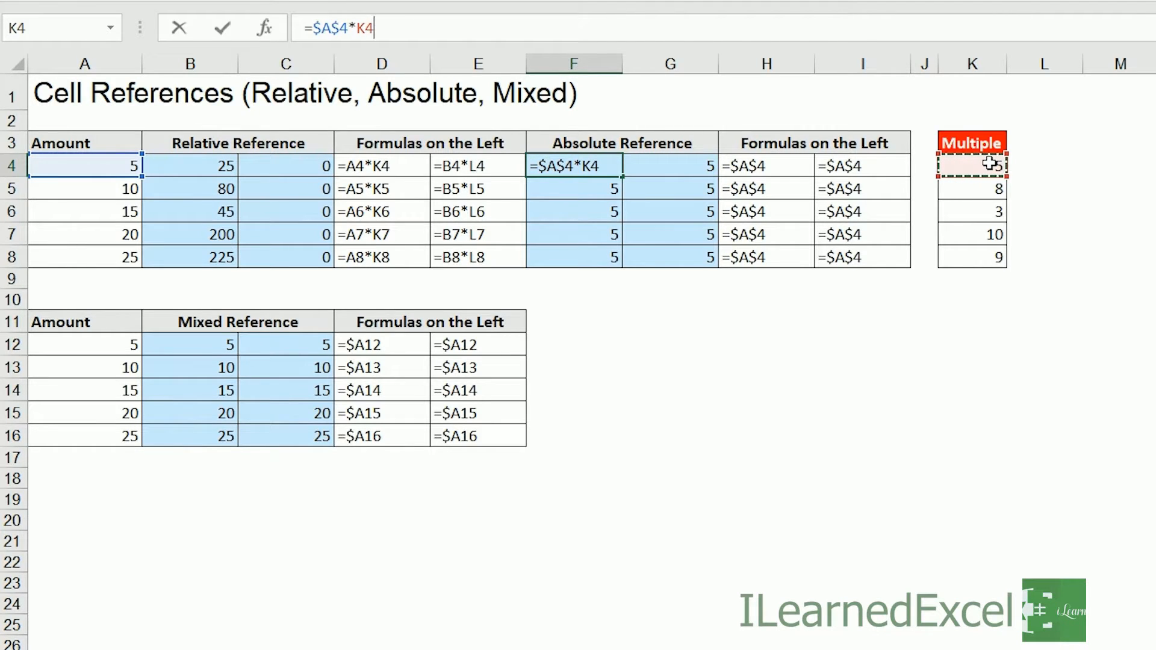
key("F4")
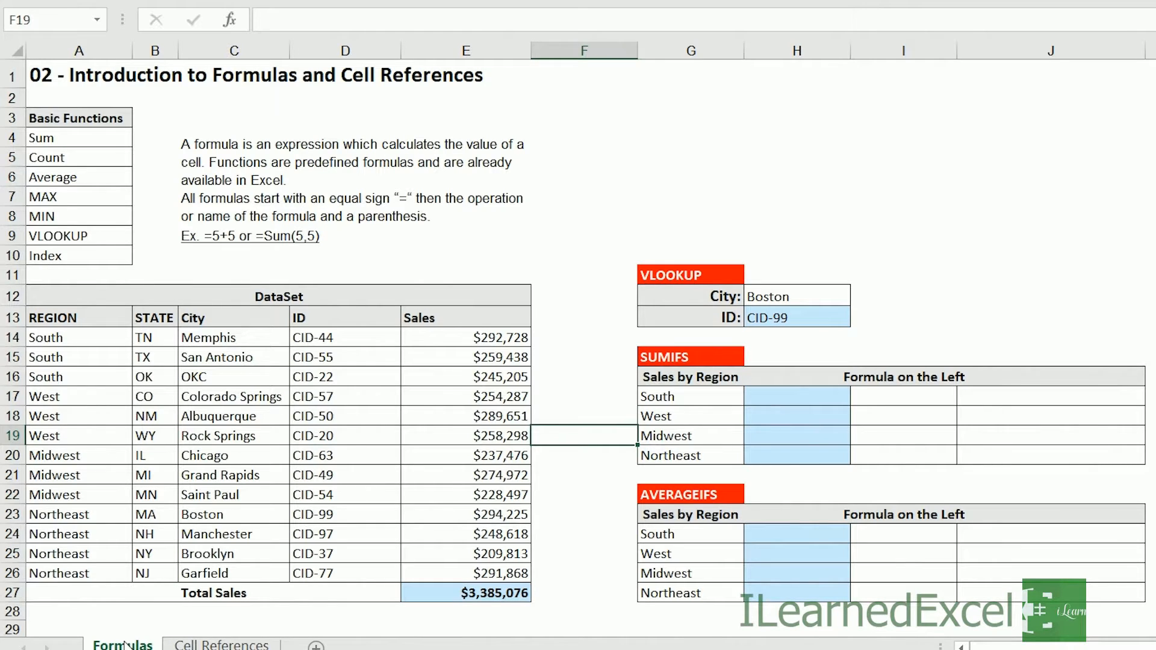
On the Formulas sheet, begin a SUMIFS formula in H17 with E14:E26 as the sum range.
left_click(786, 394)
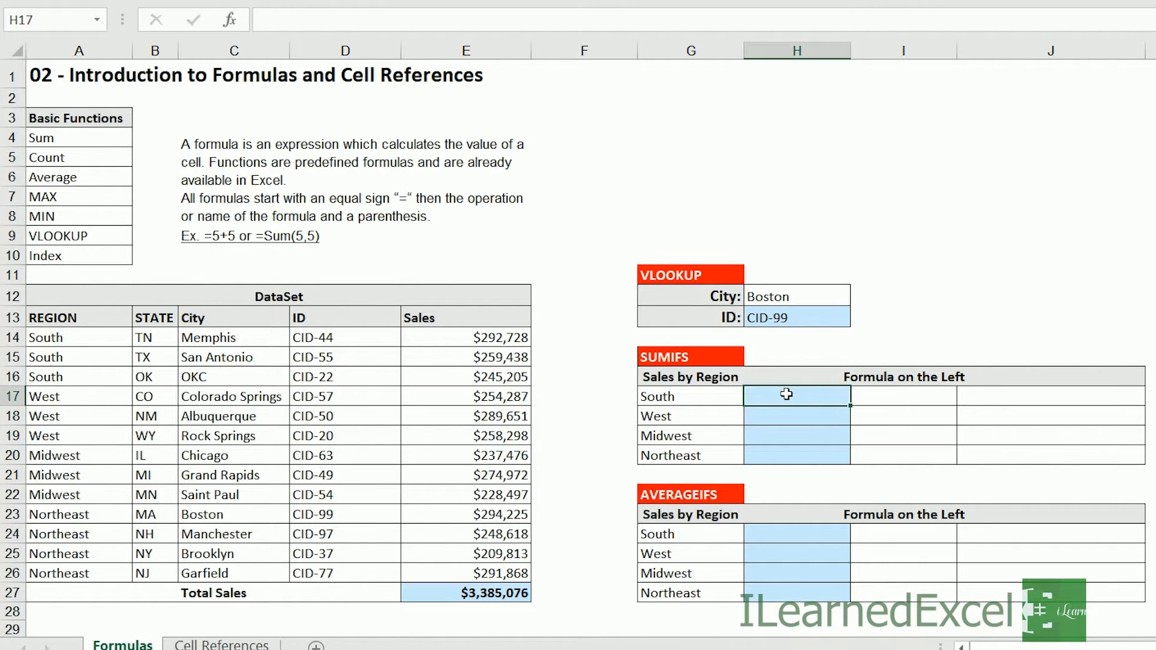
scroll(578, 350, "down", 4)
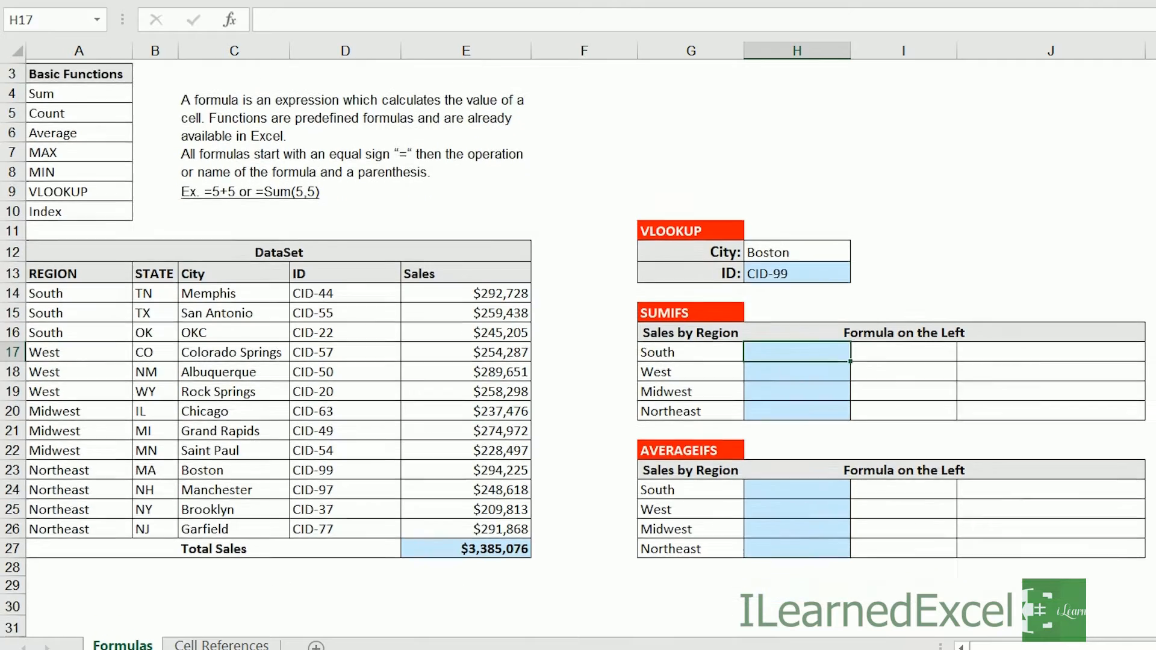
scroll(579, 349, "down", 1)
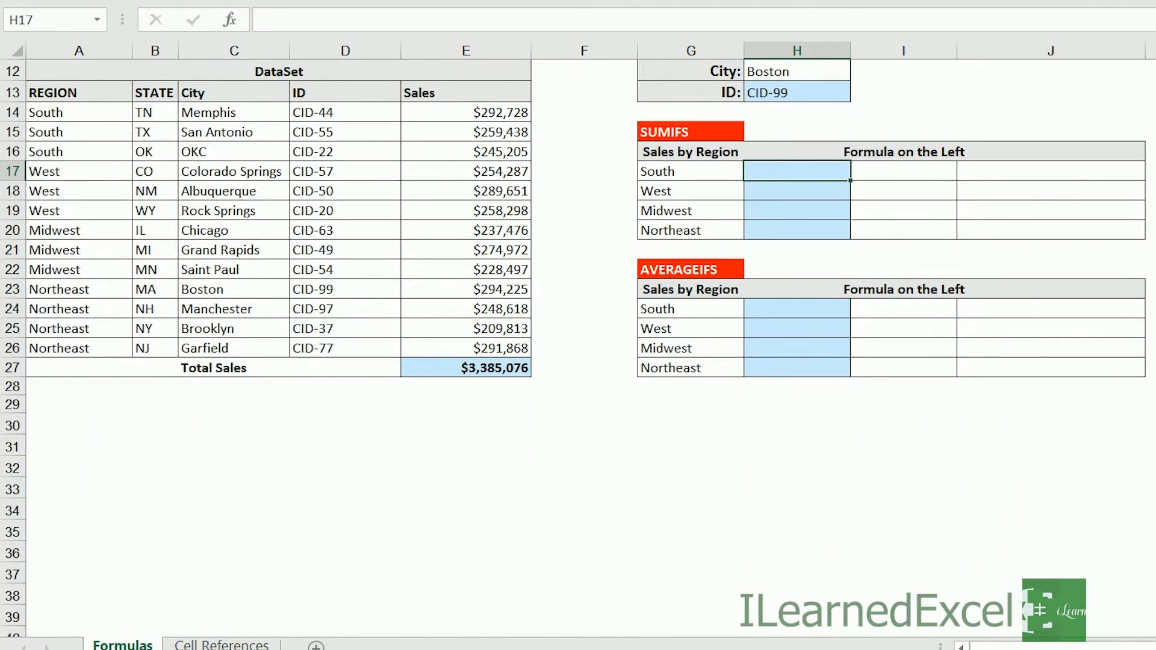
scroll(578, 349, "up", 1)
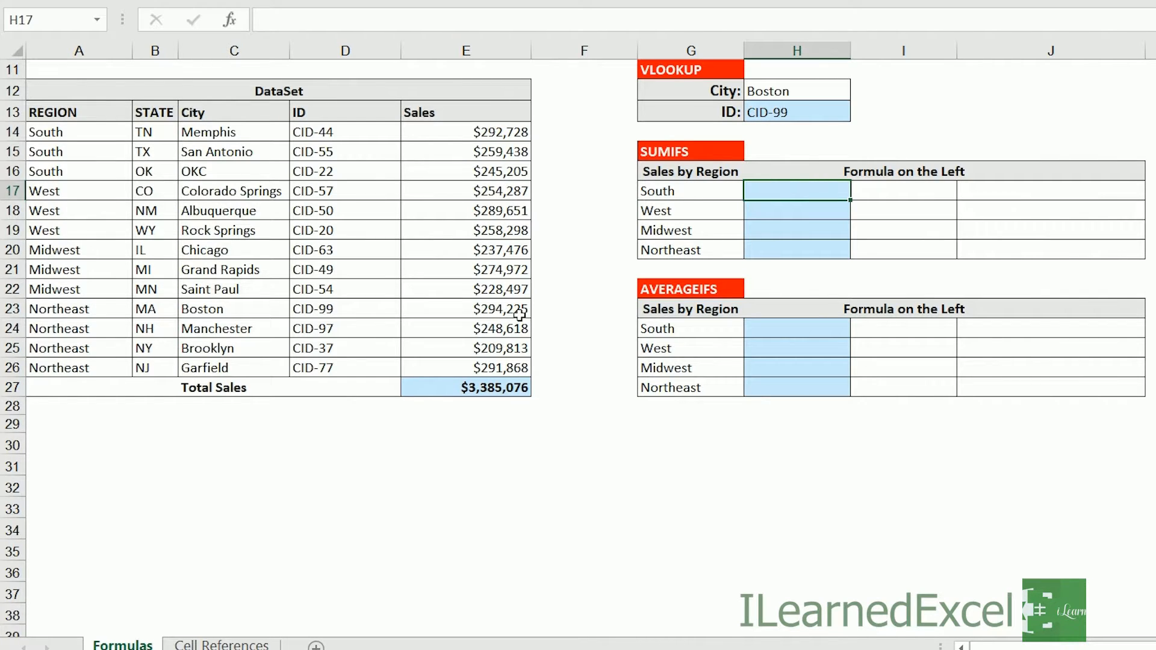
type("=sumi")
key("Down")
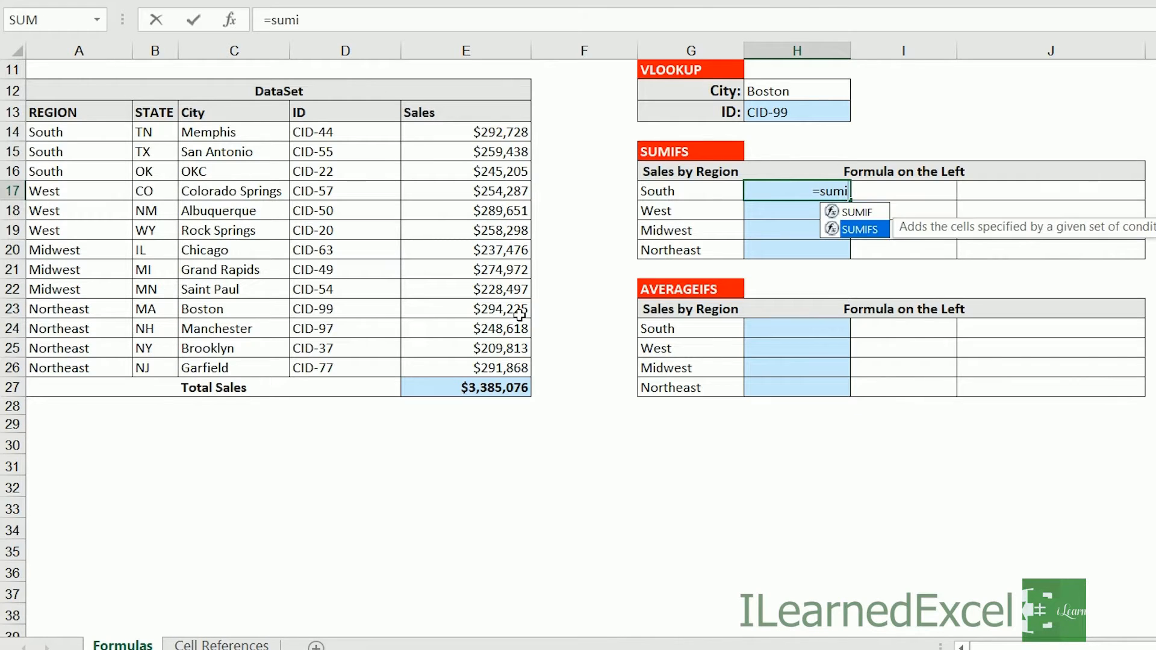
key("Tab")
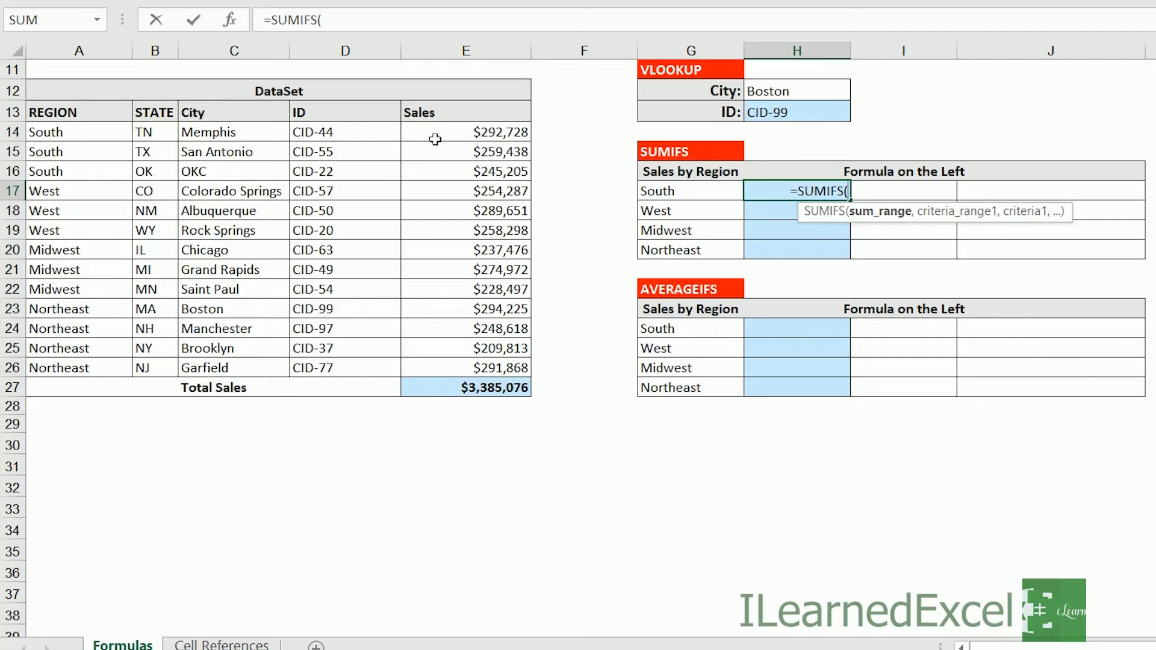
left_click_drag(443, 134, 457, 364)
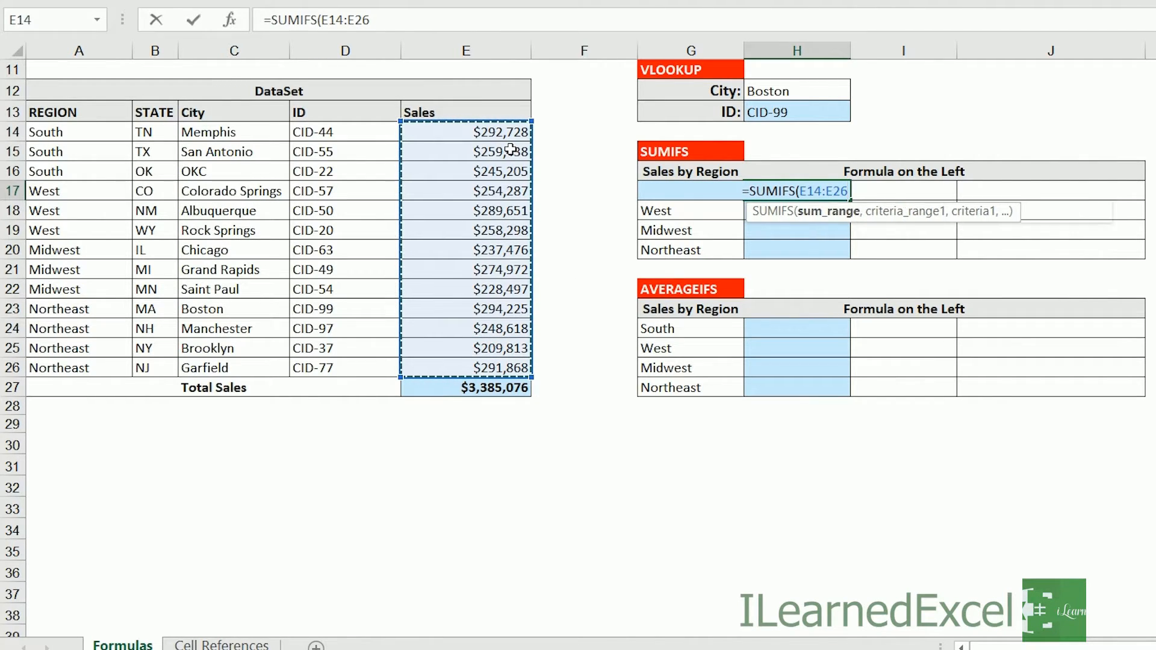
type(",")
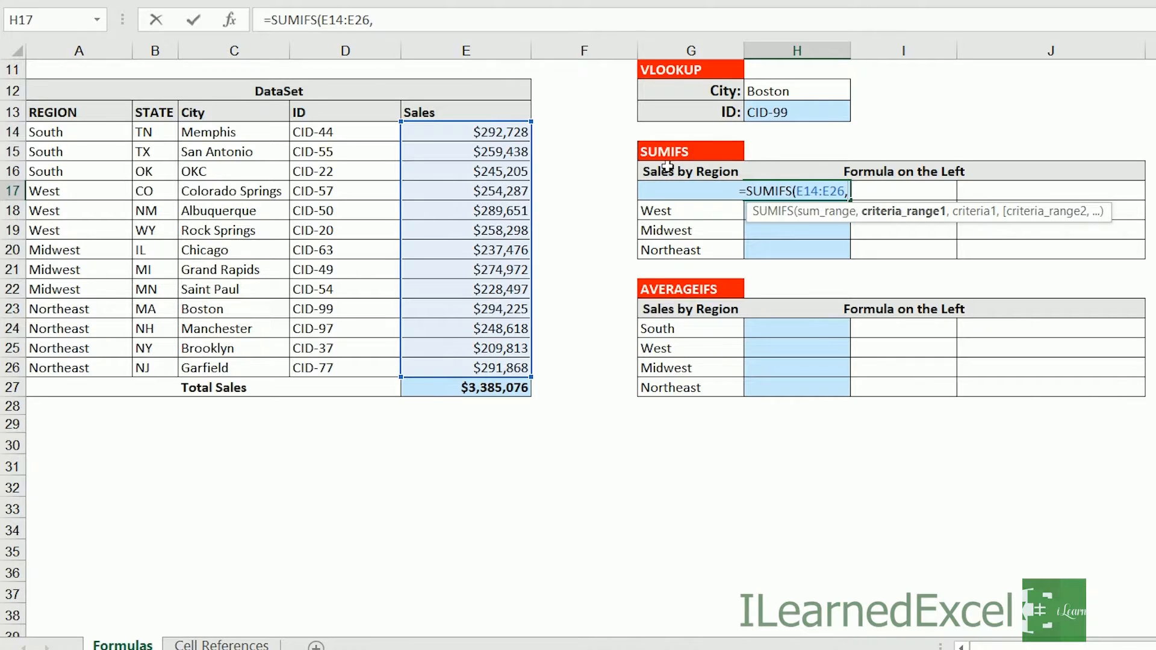
left_click(667, 167)
key("Down")
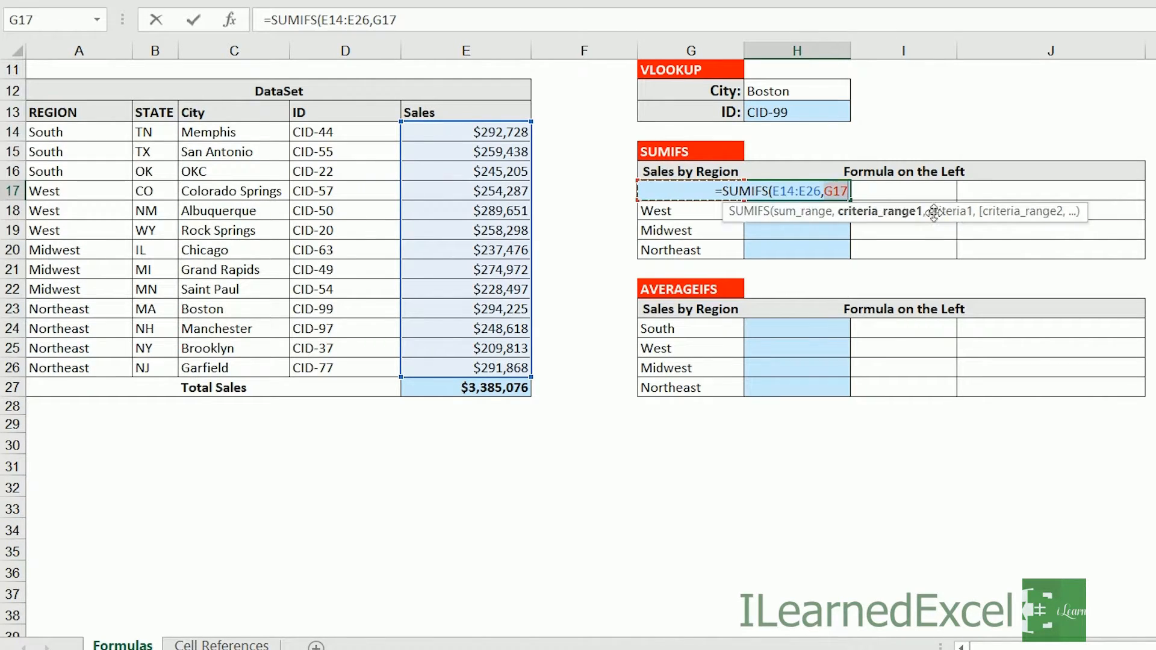
key("BackSpace")
key("BackSpace")
key("BackSpace")
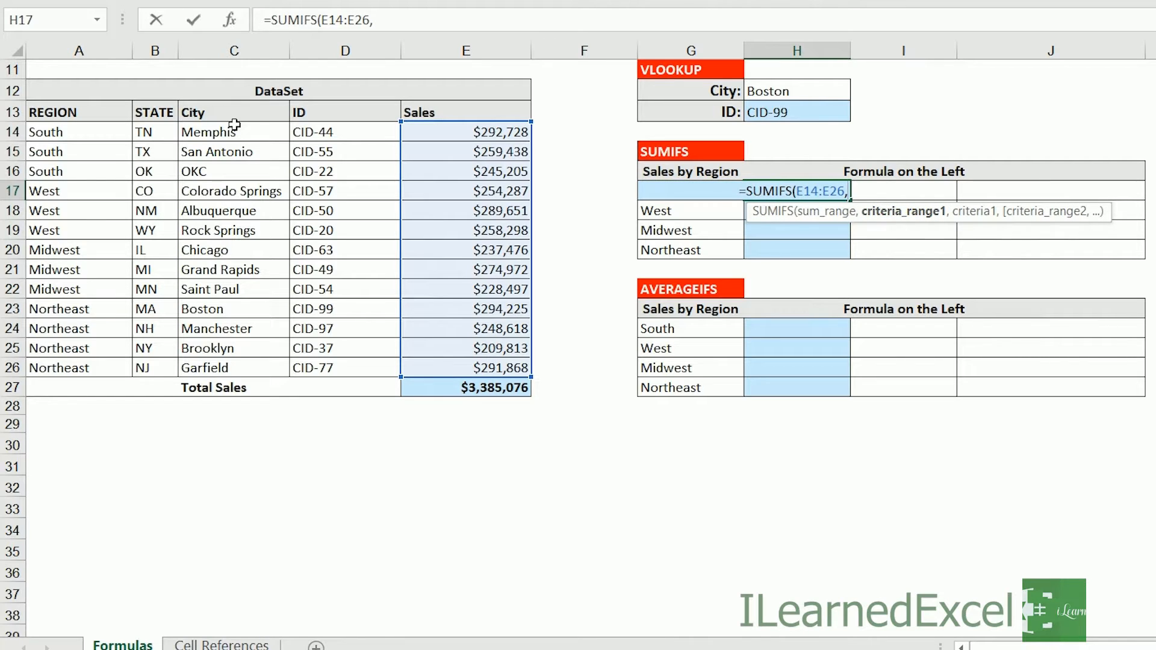
Complete the SUMIFS formula in H17 with A14:A26 as the criteria range and G17 as the criterion.
left_click_drag(127, 132, 71, 367)
type(",")
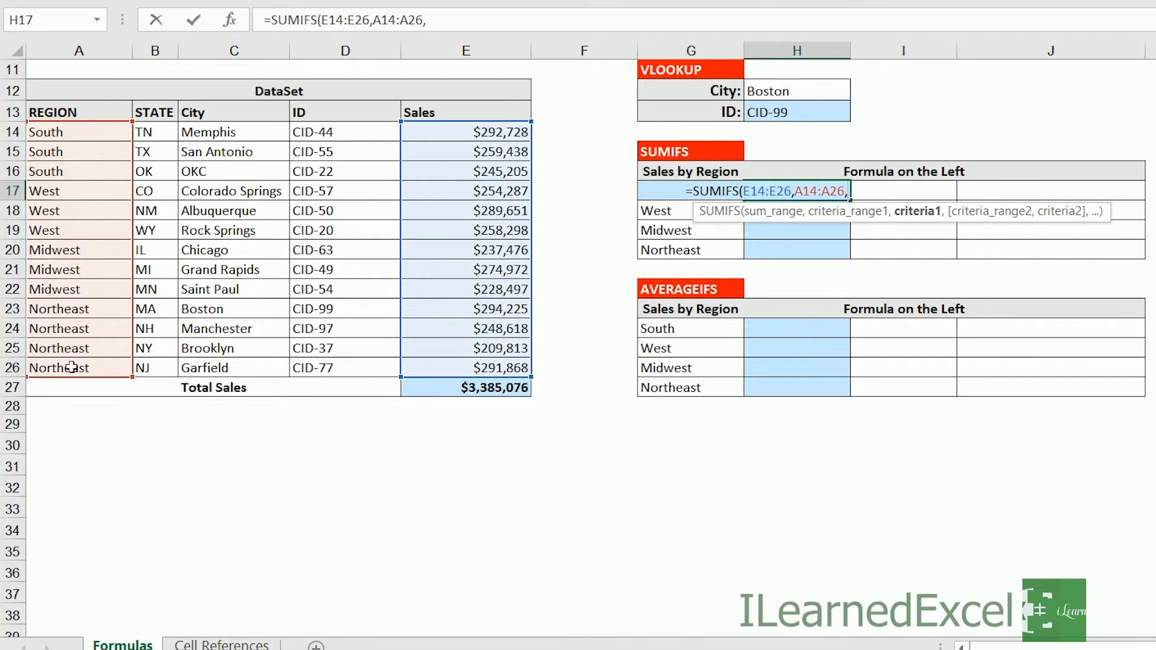
left_click(682, 172)
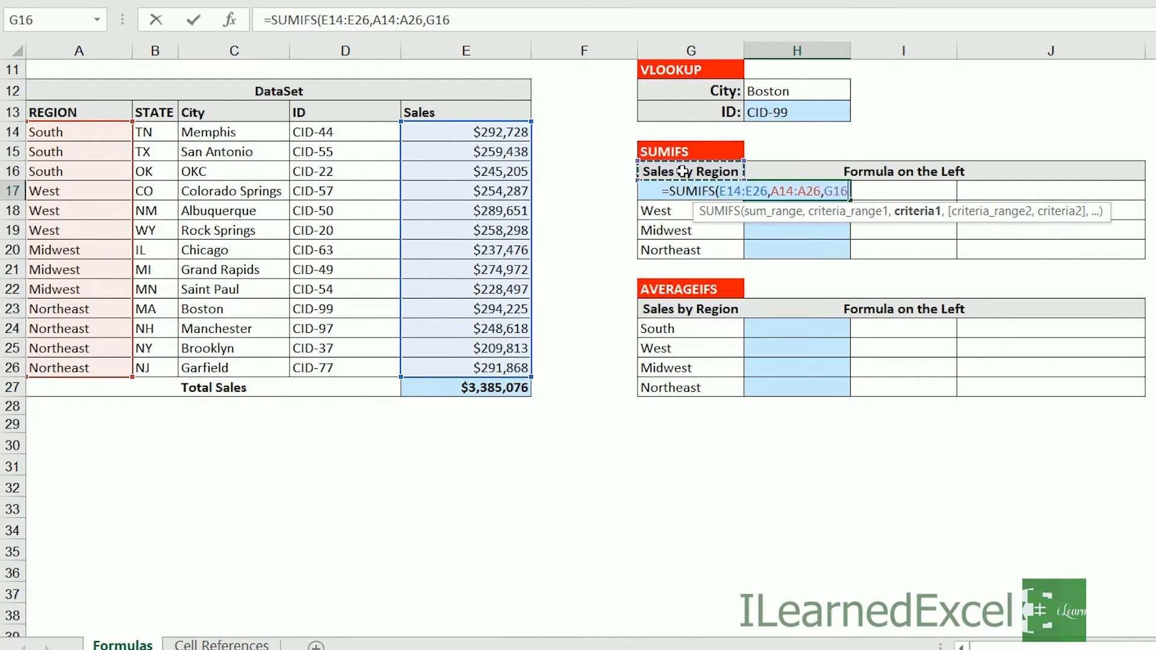
key("Down")
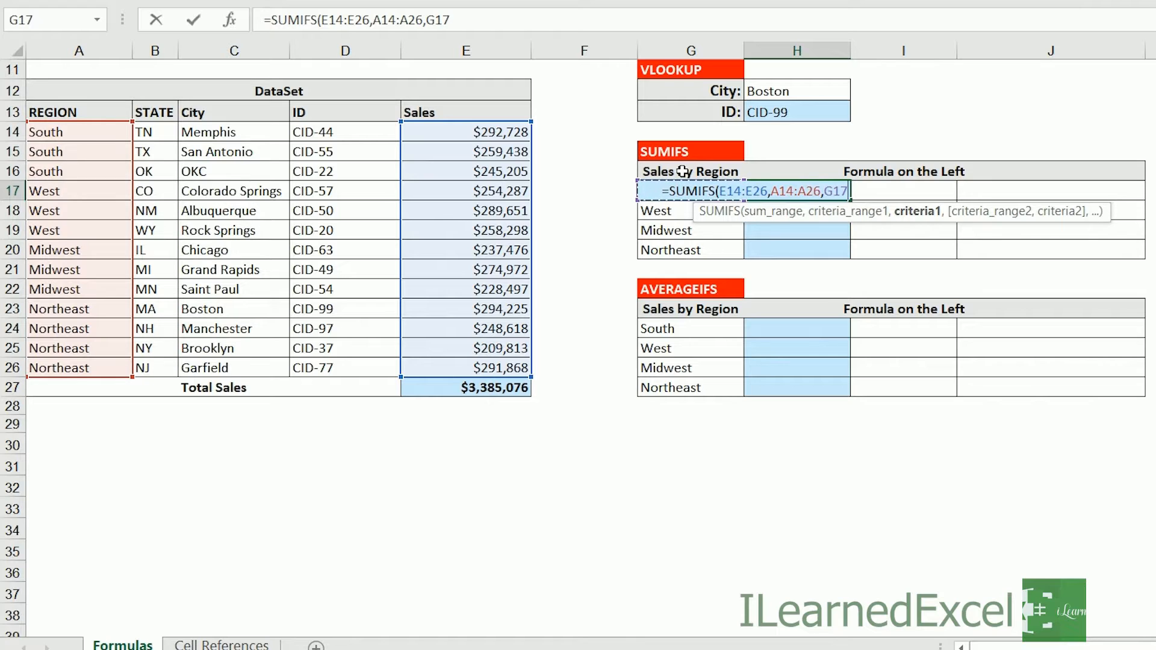
key("ctrl+Return")
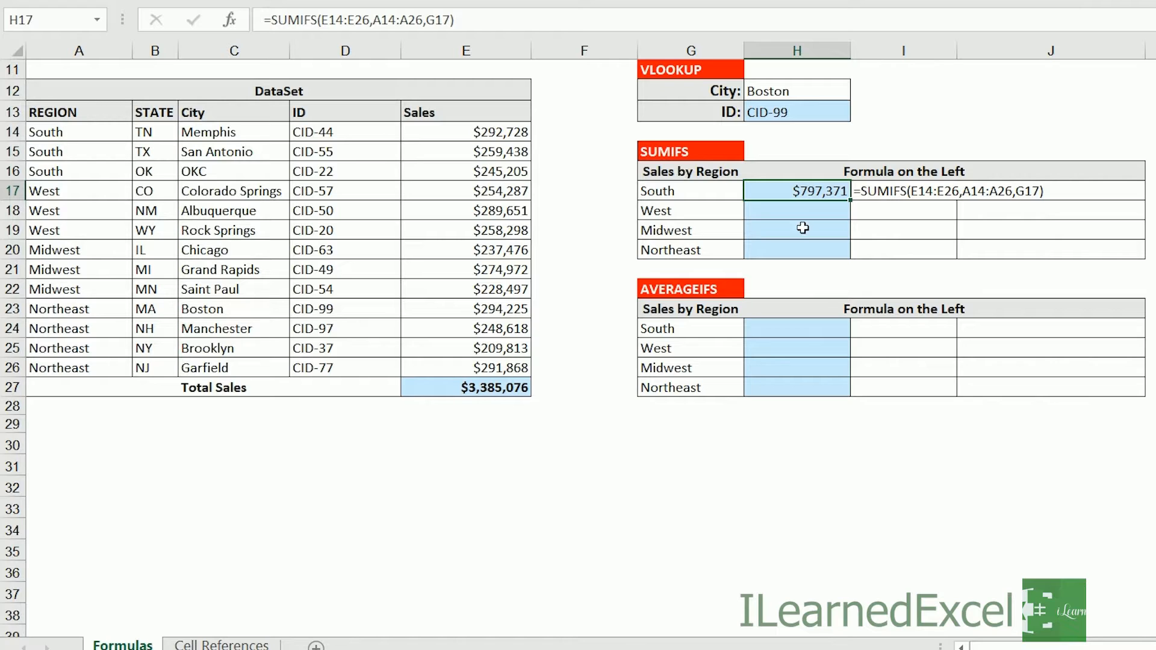
Try filling the relative SUMIFS formula from H17 down to H20, and inspect the ranges used in H20.
left_click_drag(850, 202, 838, 251)
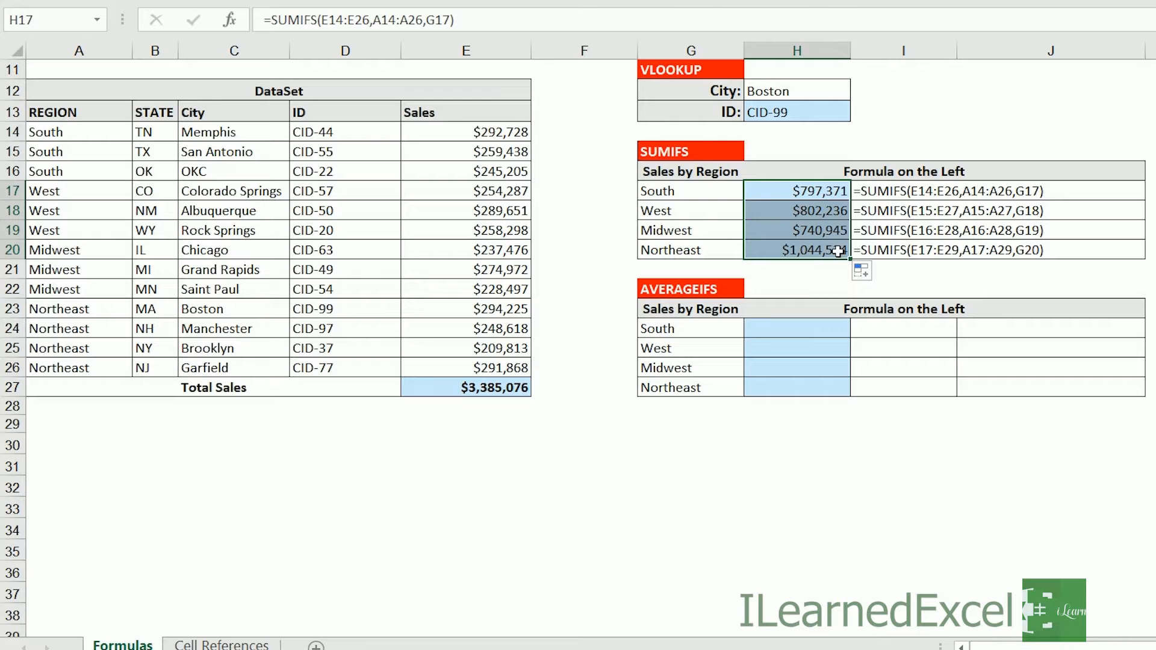
left_click(838, 251)
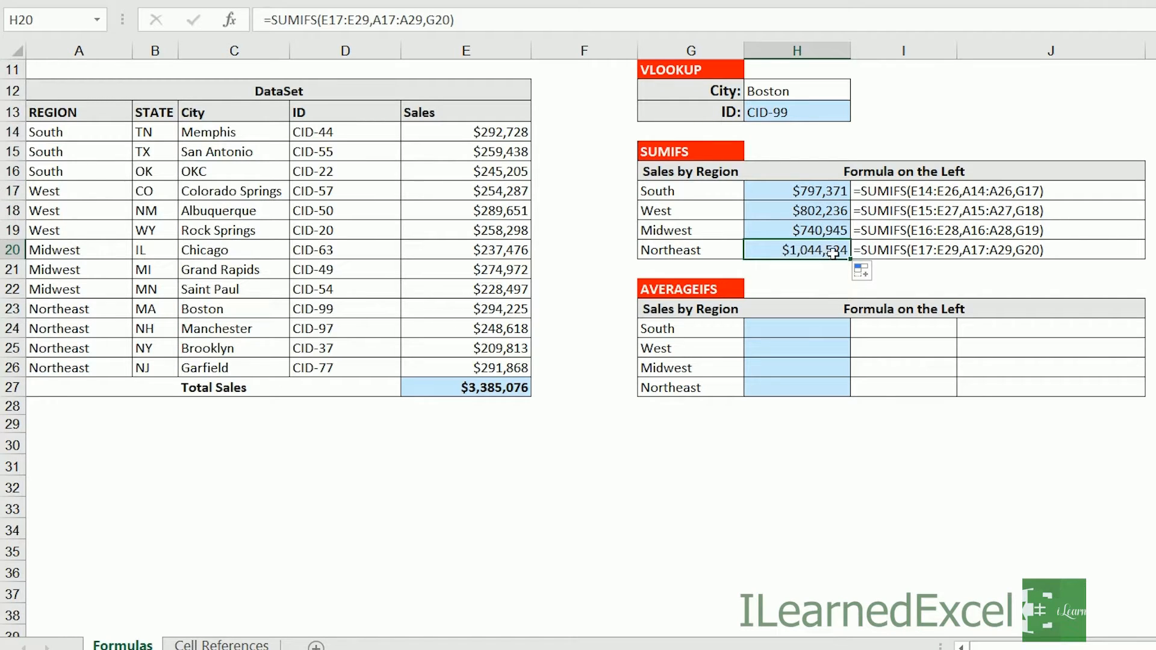
double_click(836, 252)
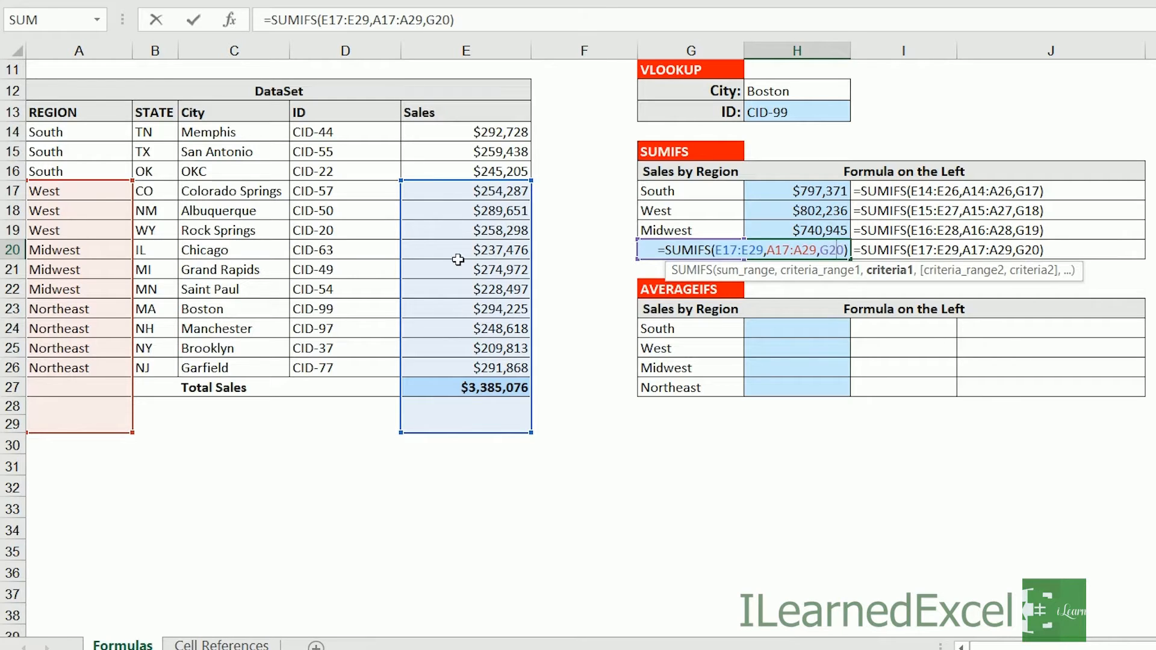
key("Escape")
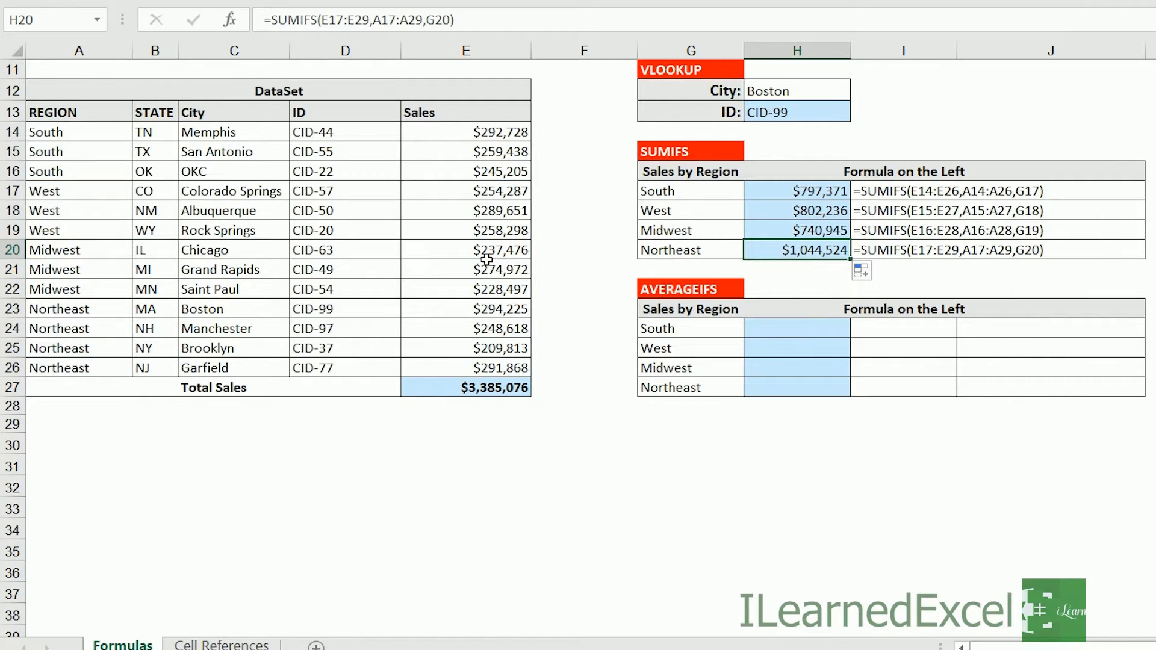
Clear H18:H20 and make the sum and criteria ranges in the H17 formula absolute as $E$14:$E$26 and $A$14:$A$26.
left_click_drag(806, 211, 809, 253)
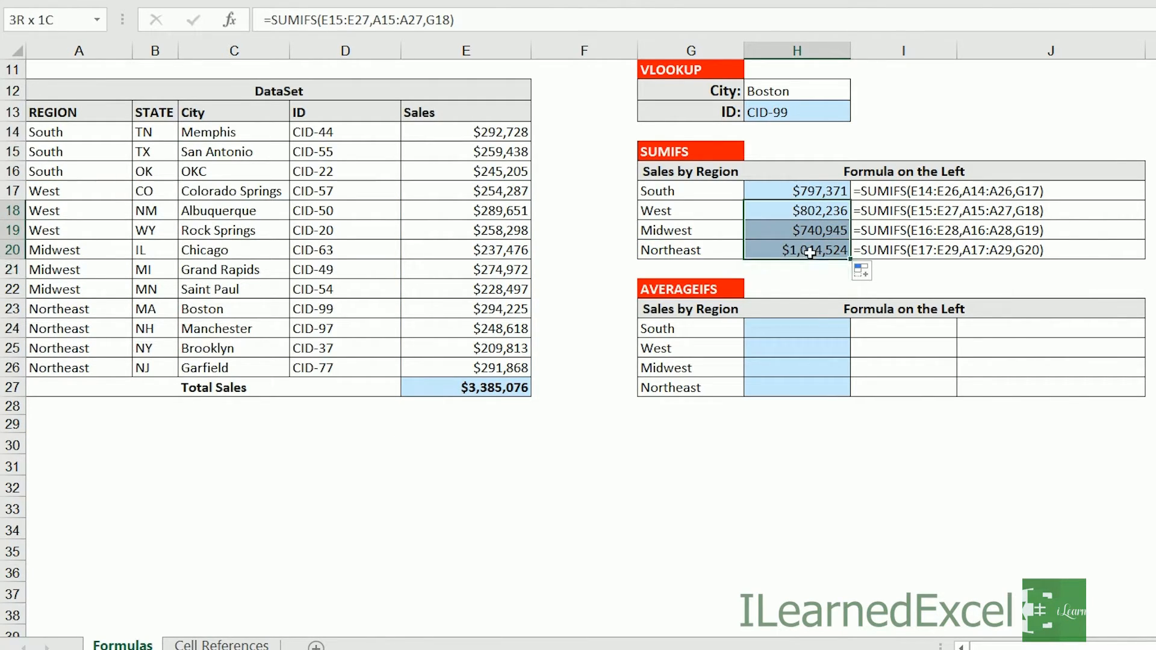
key("Delete")
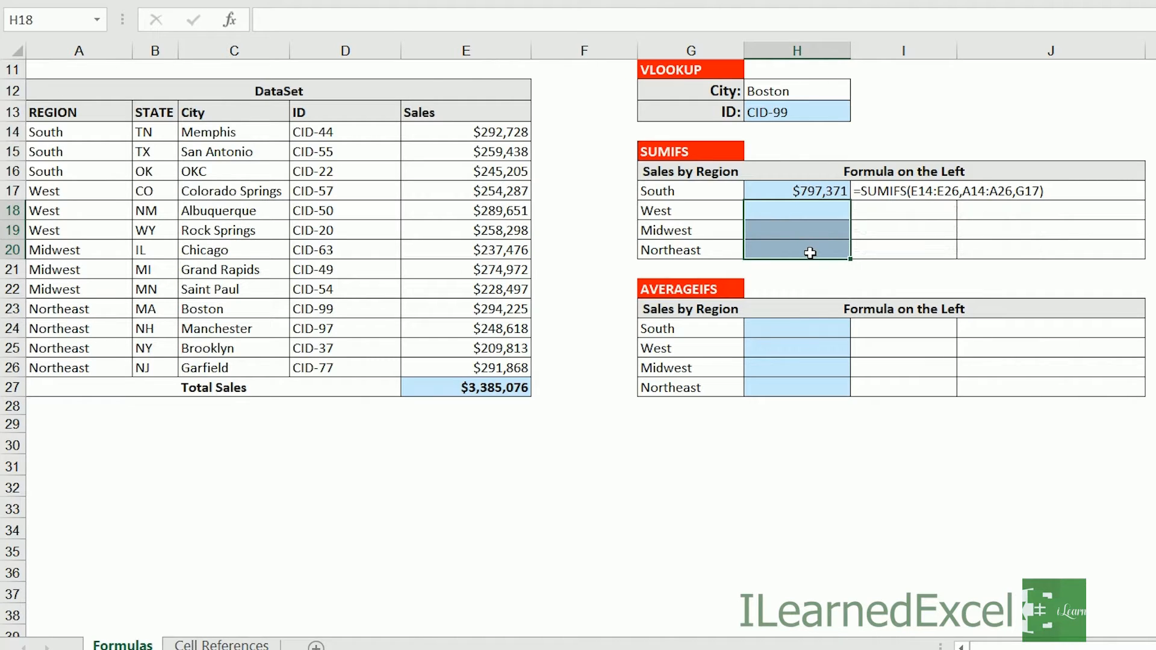
left_click(805, 191)
left_click(348, 21)
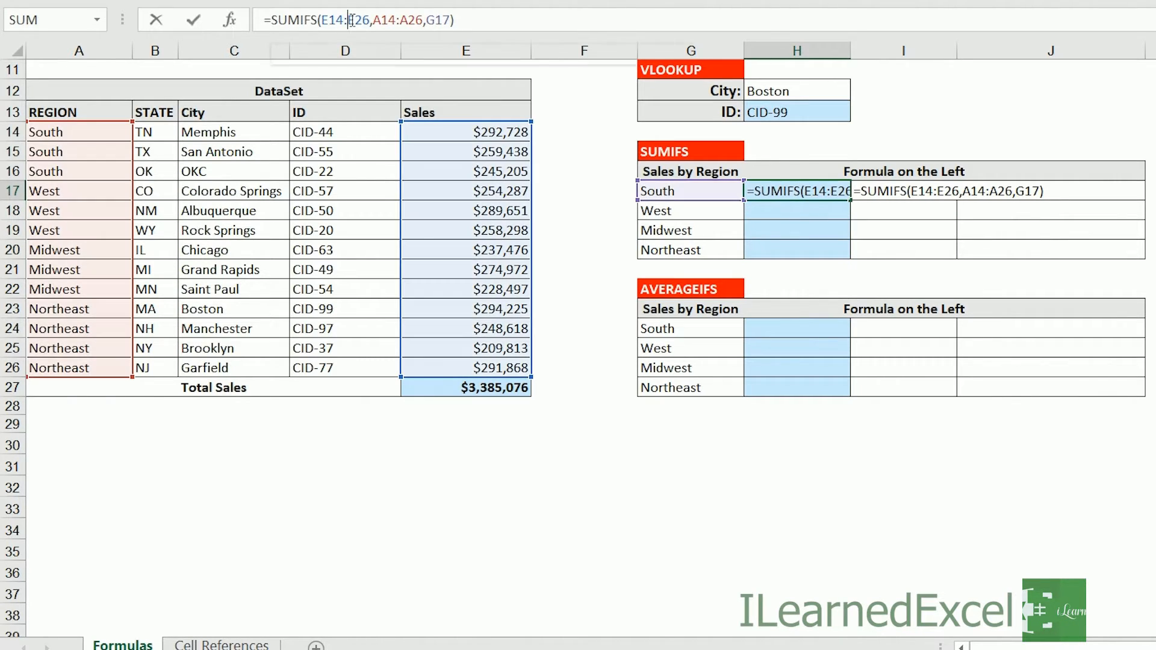
left_click(355, 54)
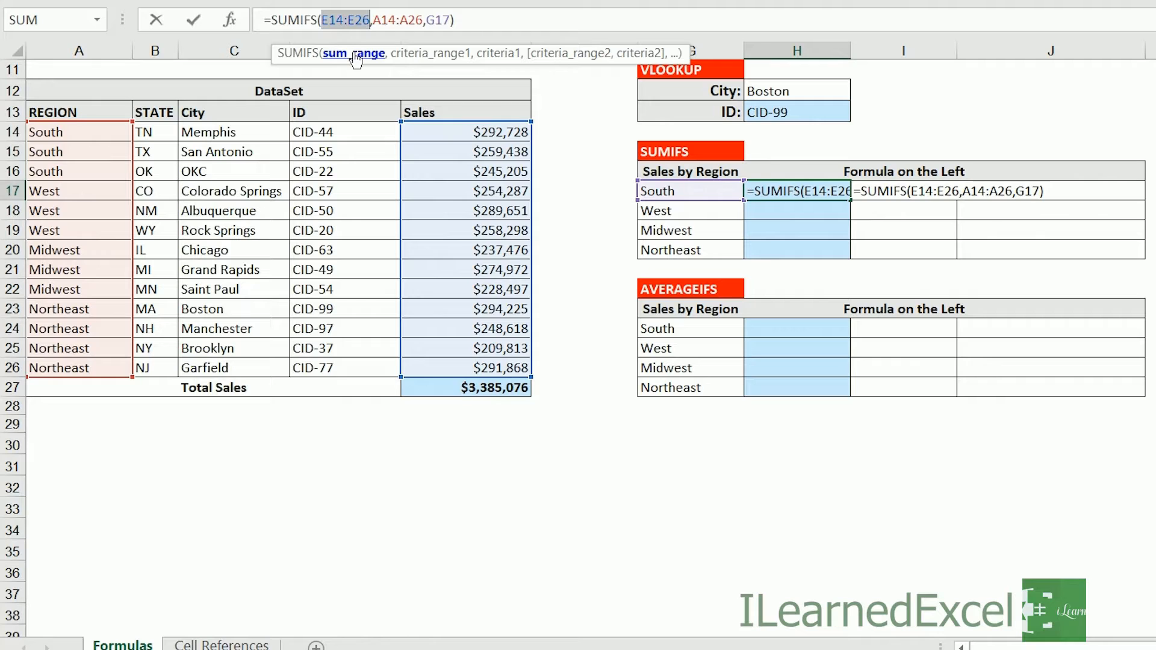
key("F4")
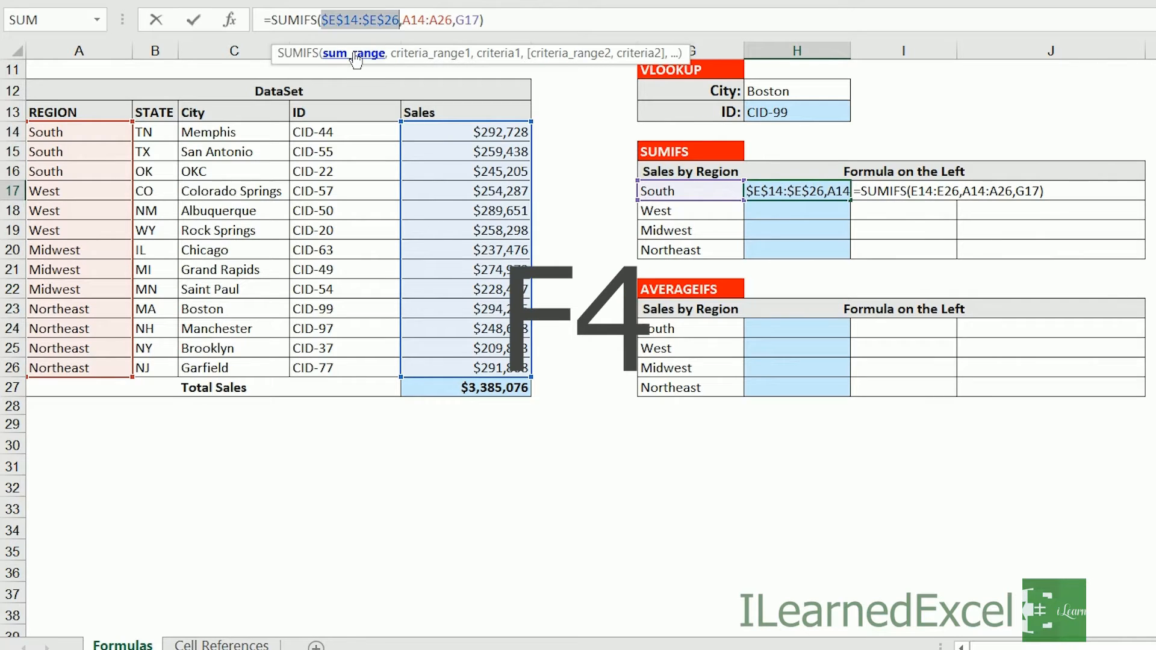
left_click(414, 54)
key("F4")
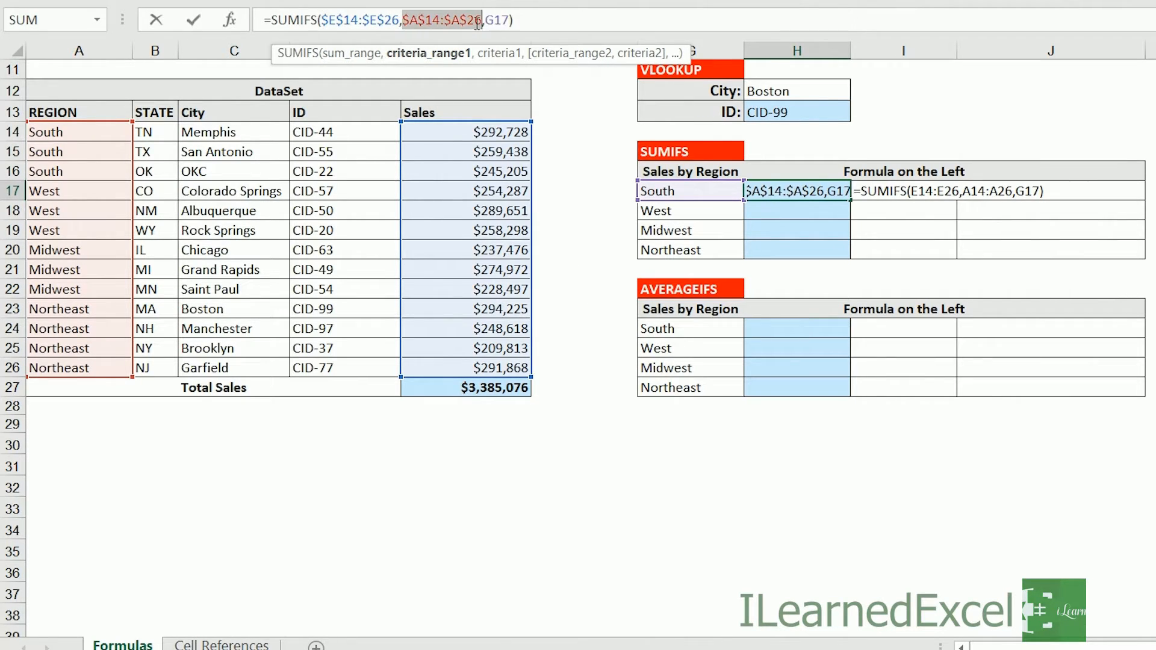
key("ctrl+Return")
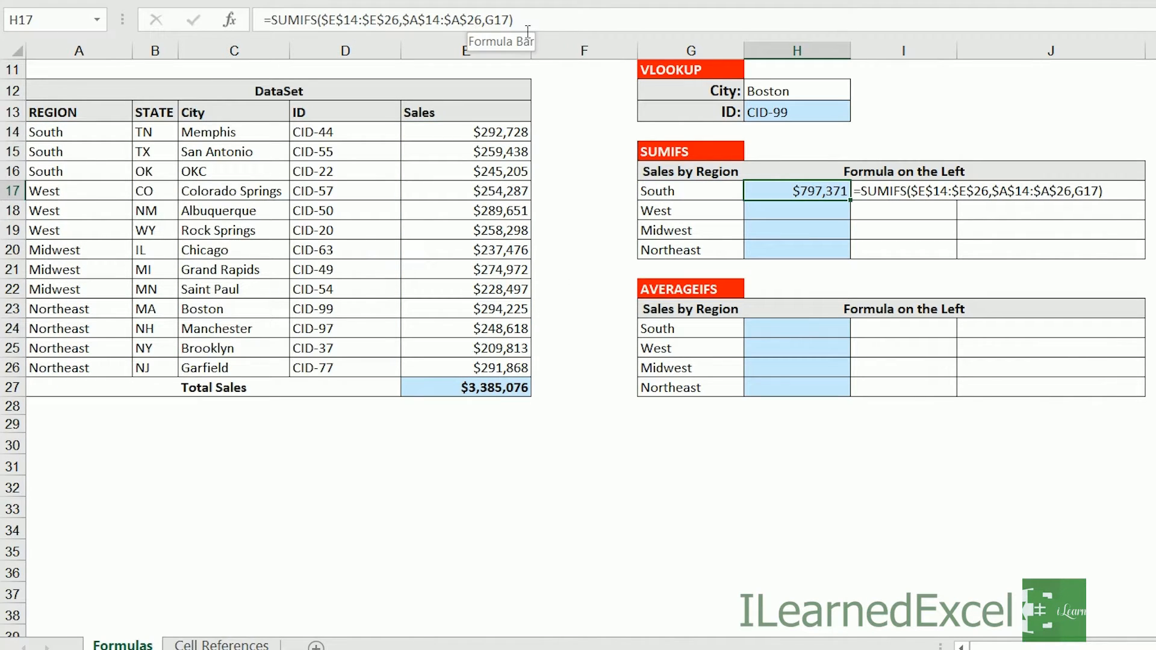
Fill the SUMIFS formula with locked ranges from H17 down to H20, and check the formula in H20.
left_click_drag(831, 192, 851, 254)
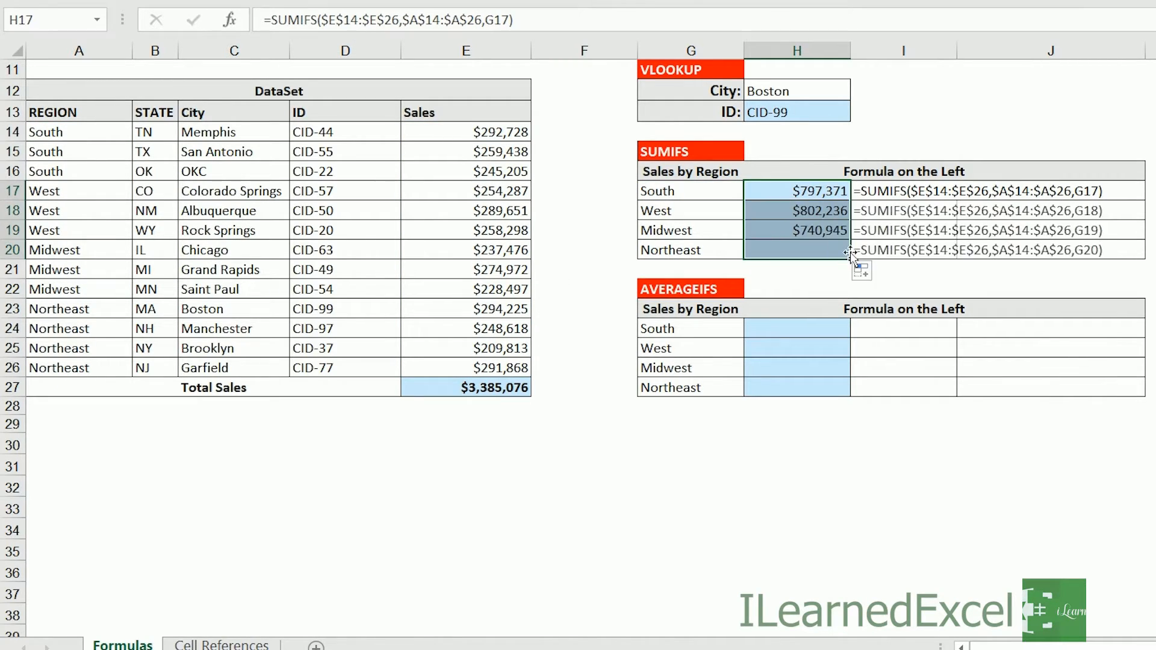
double_click(825, 252)
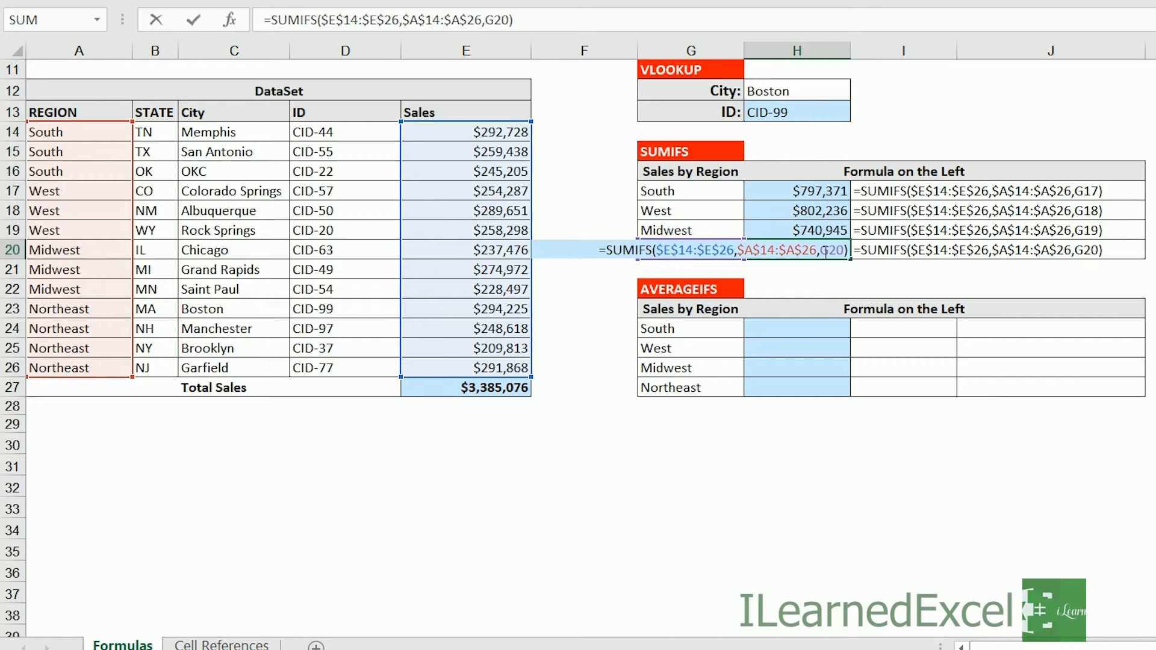
key("Return")
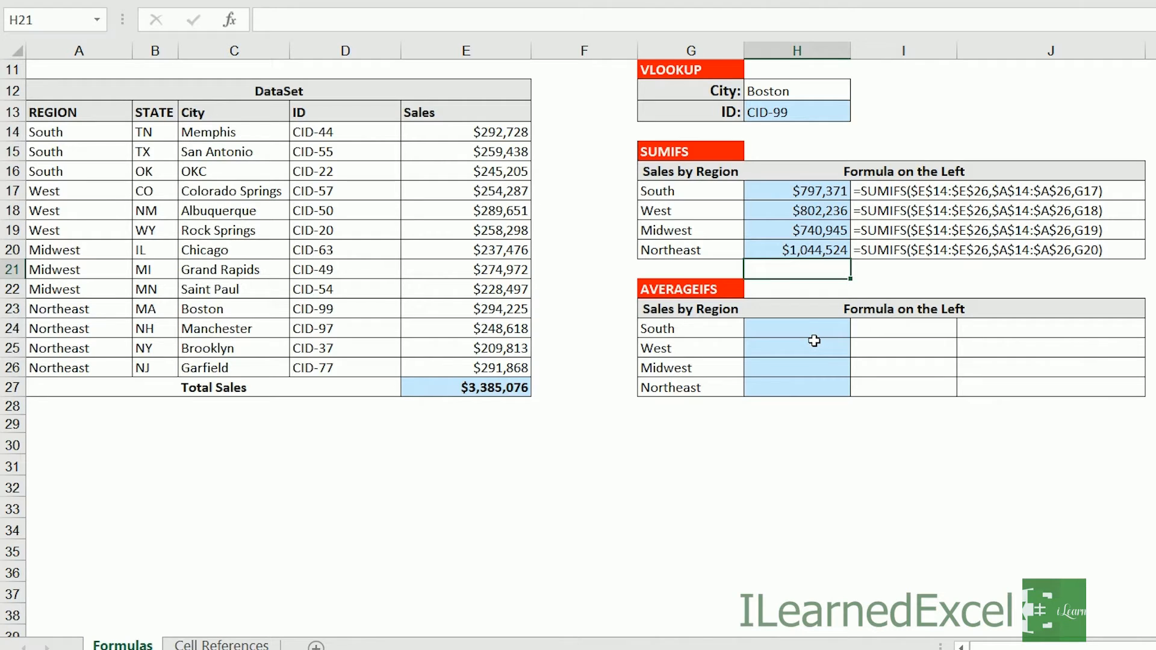
Start an AVERAGEIFS formula in H24 with the locked range $E$14:$E$26 as the average range.
left_click(801, 332)
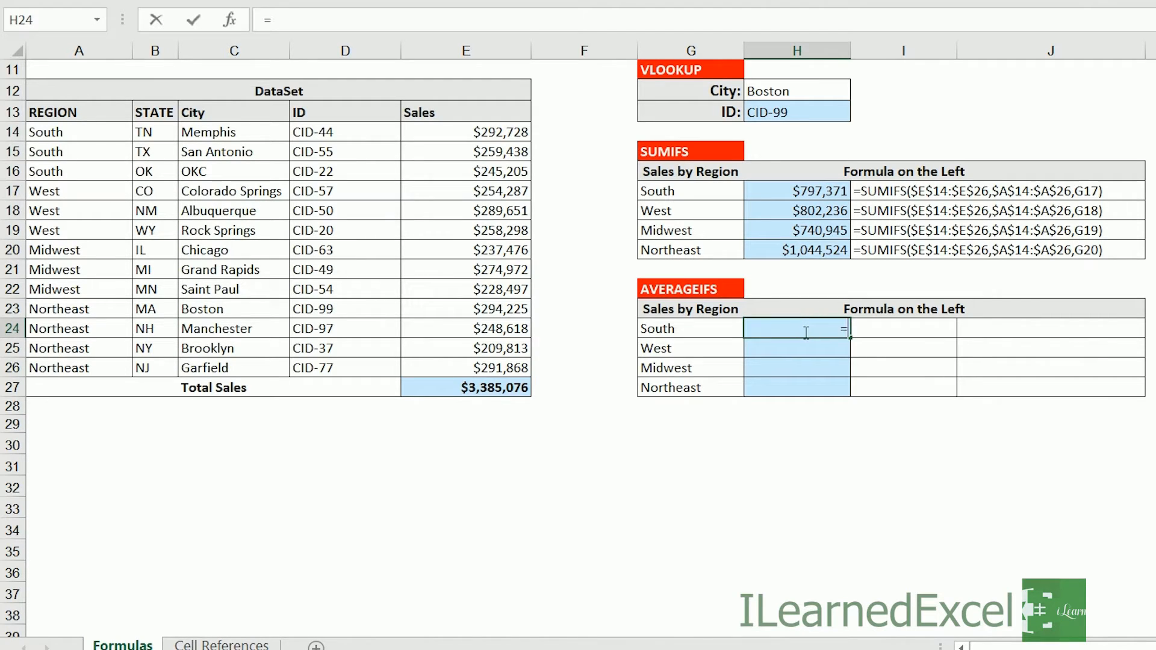
type("=avera")
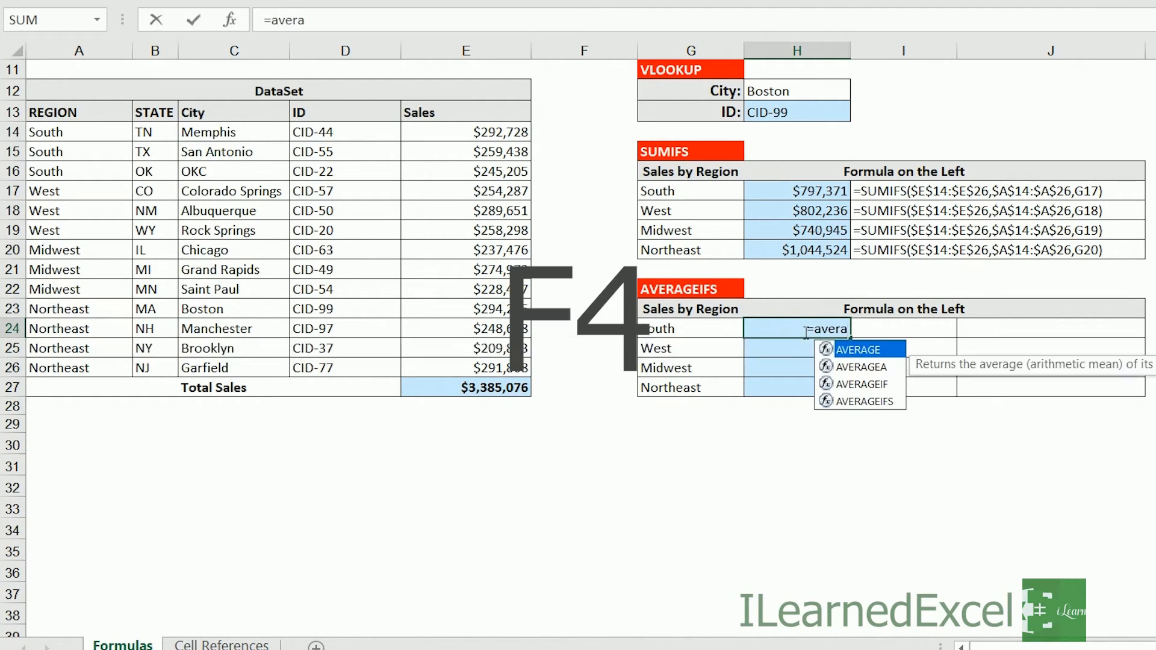
key("Down")
key("Down")
key("Down")
key("Tab")
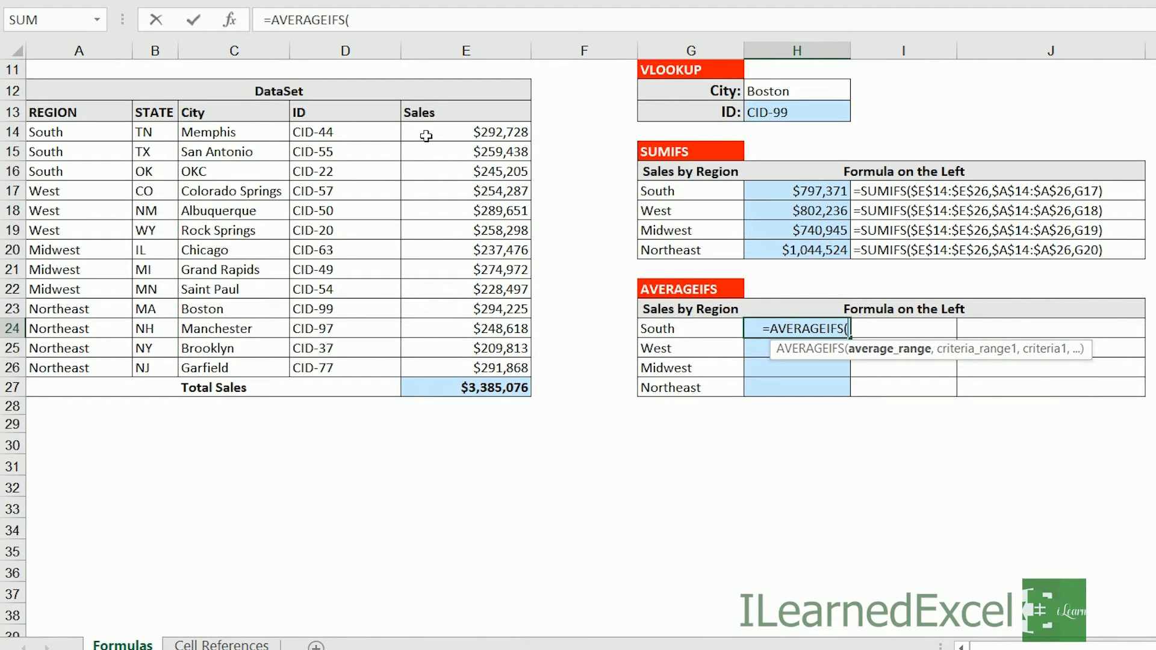
left_click_drag(432, 136, 438, 369)
key("F4")
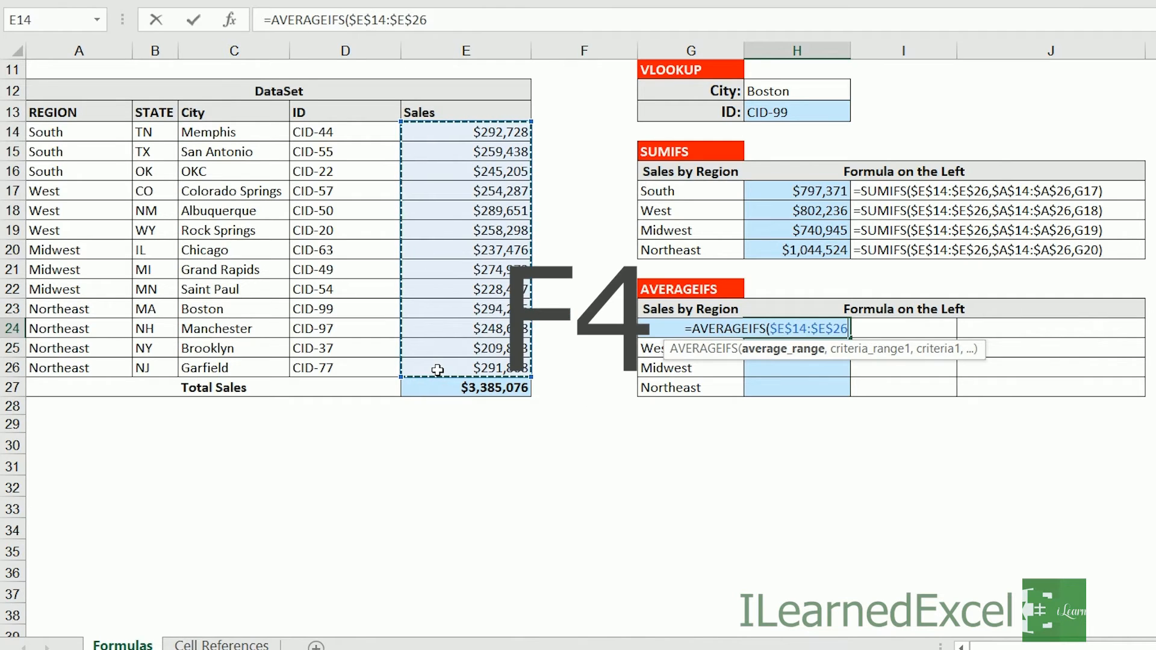
type(",")
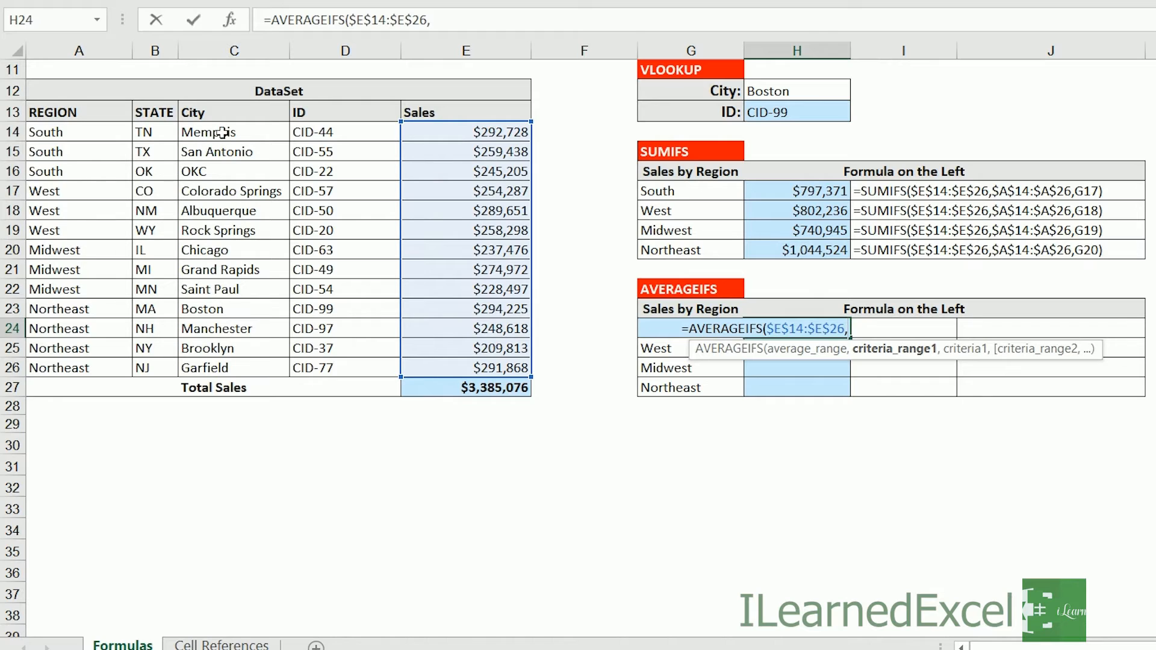
Complete the AVERAGEIFS formula in H24 with $A$14:$A$26 as the locked criteria range and G24 as the criterion.
left_click_drag(105, 132, 100, 365)
key("F4")
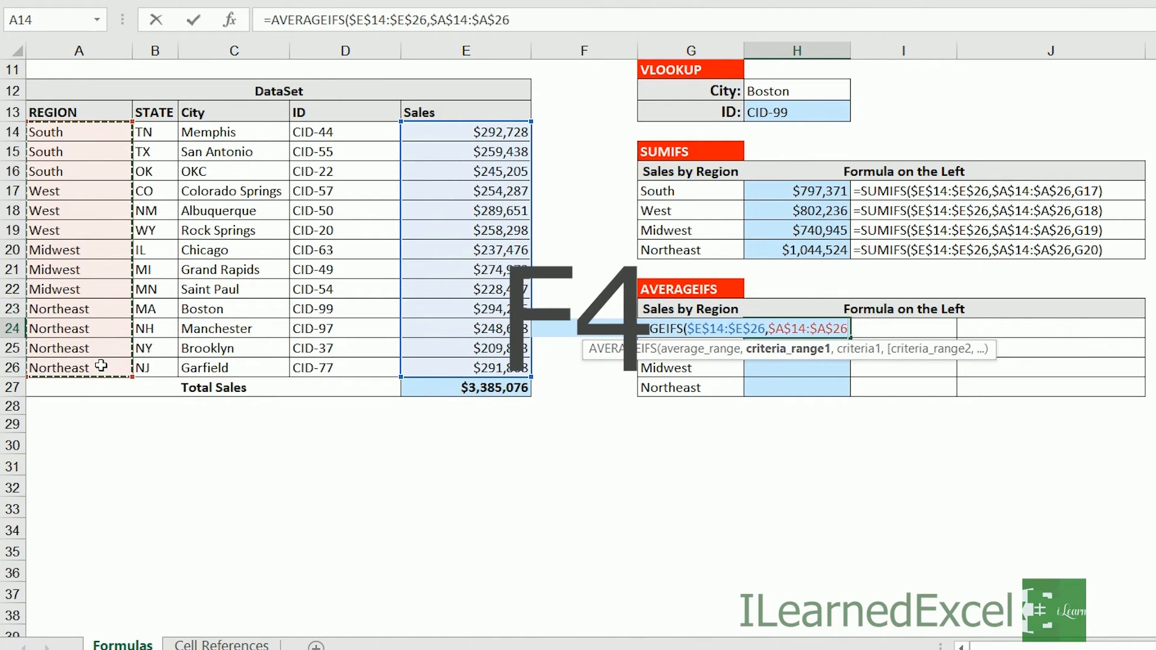
type(",")
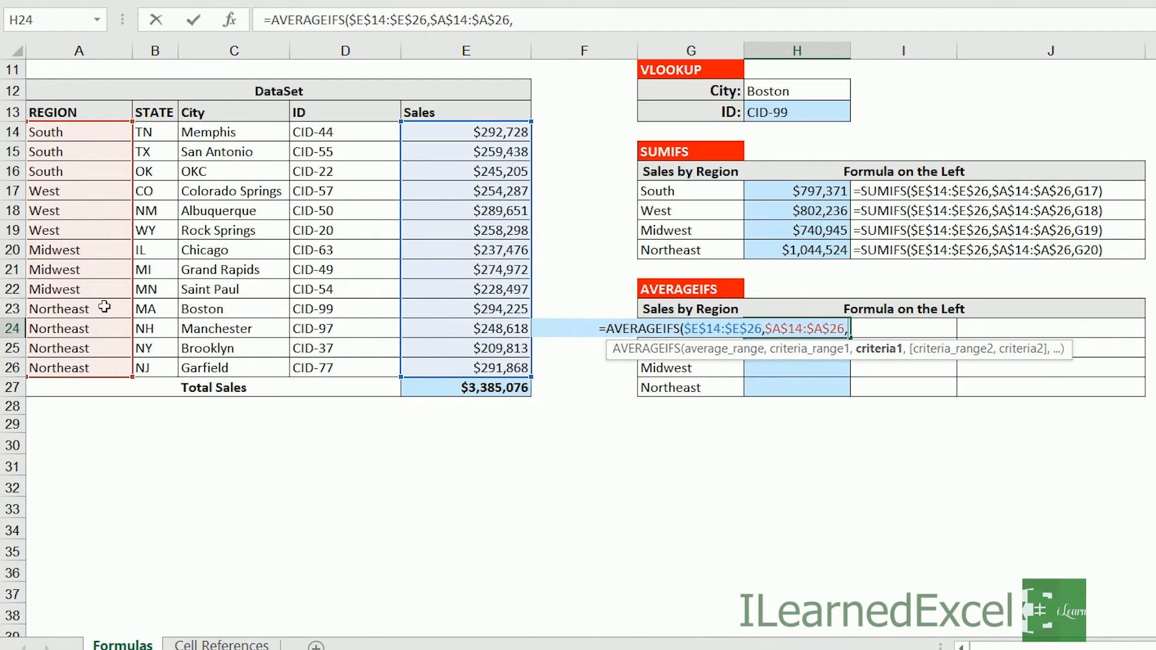
left_click(684, 308)
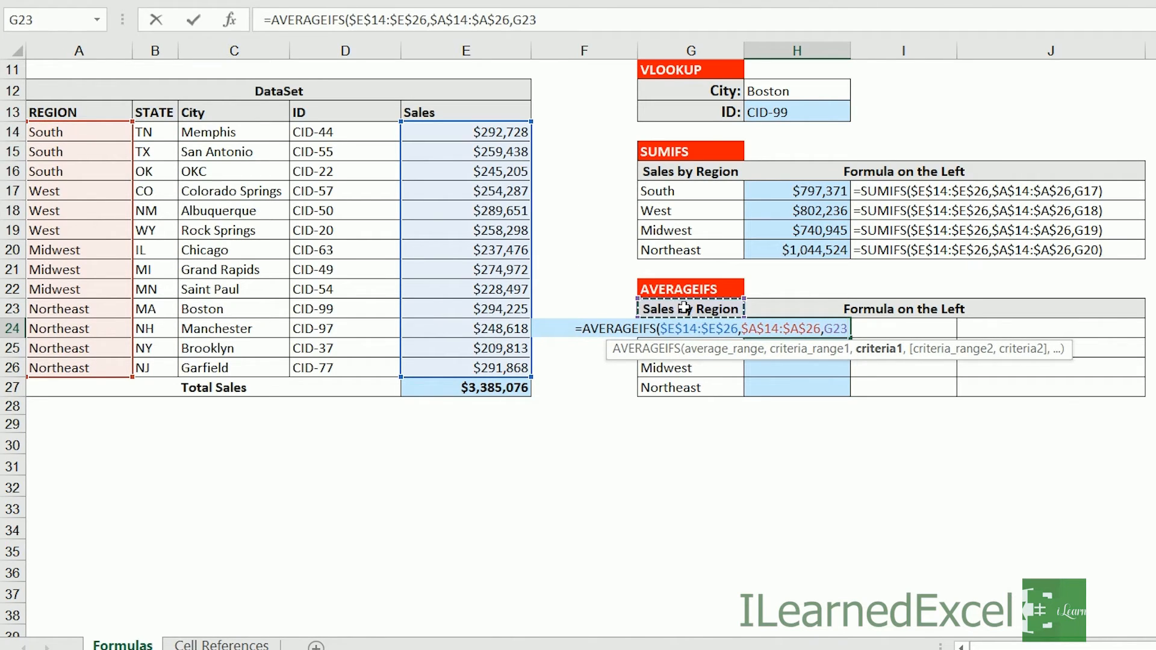
key("Down")
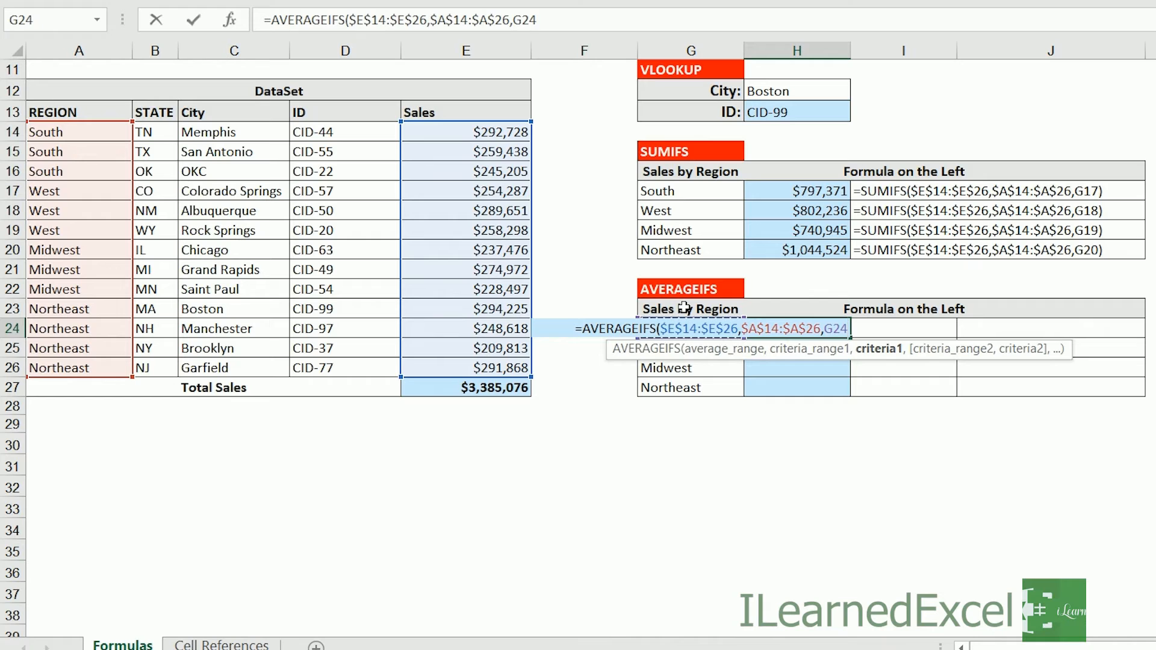
type(")")
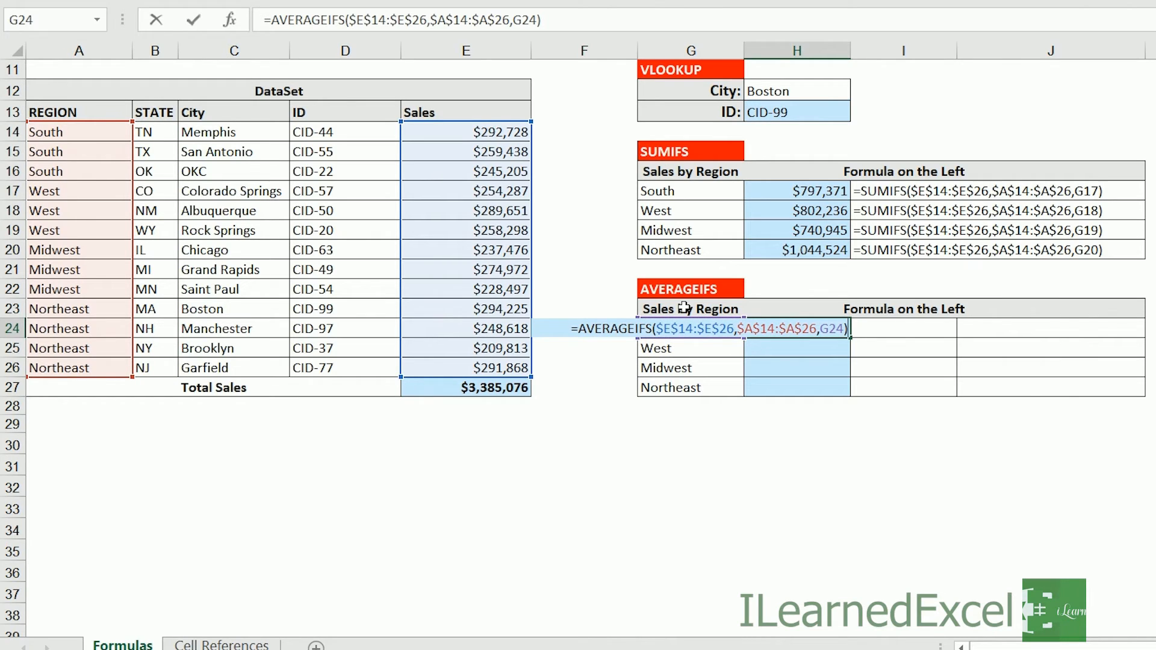
key("ctrl+Return")
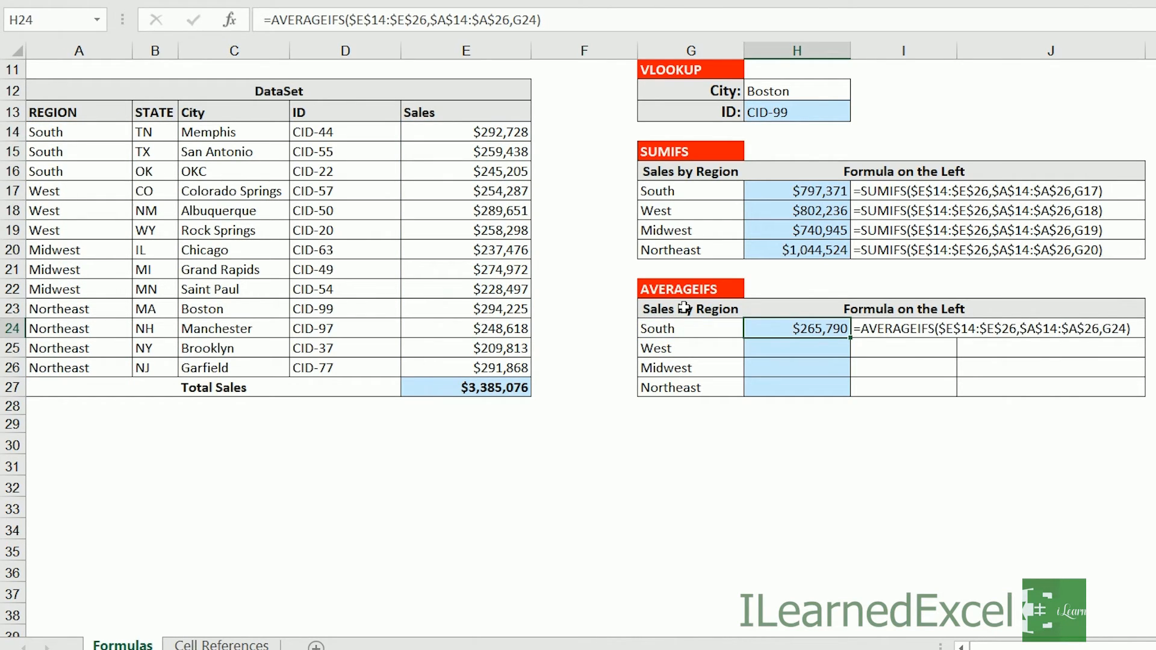
Fill the AVERAGEIFS formula from H24 down to H27.
left_click_drag(850, 338, 844, 401)
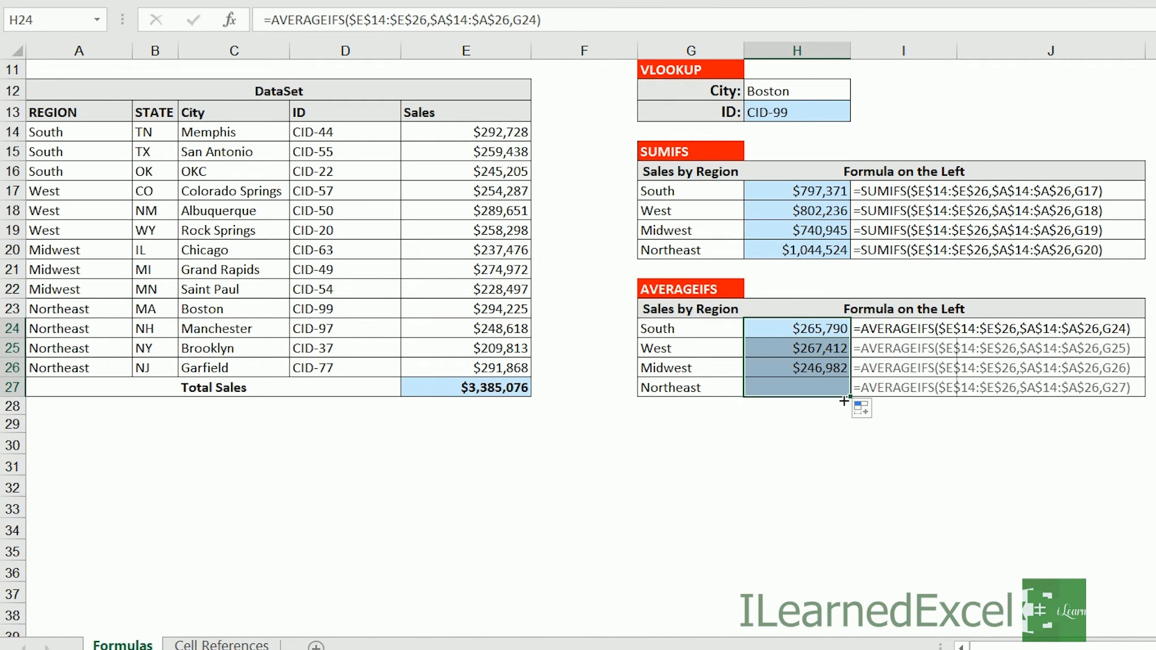
left_click(955, 429)
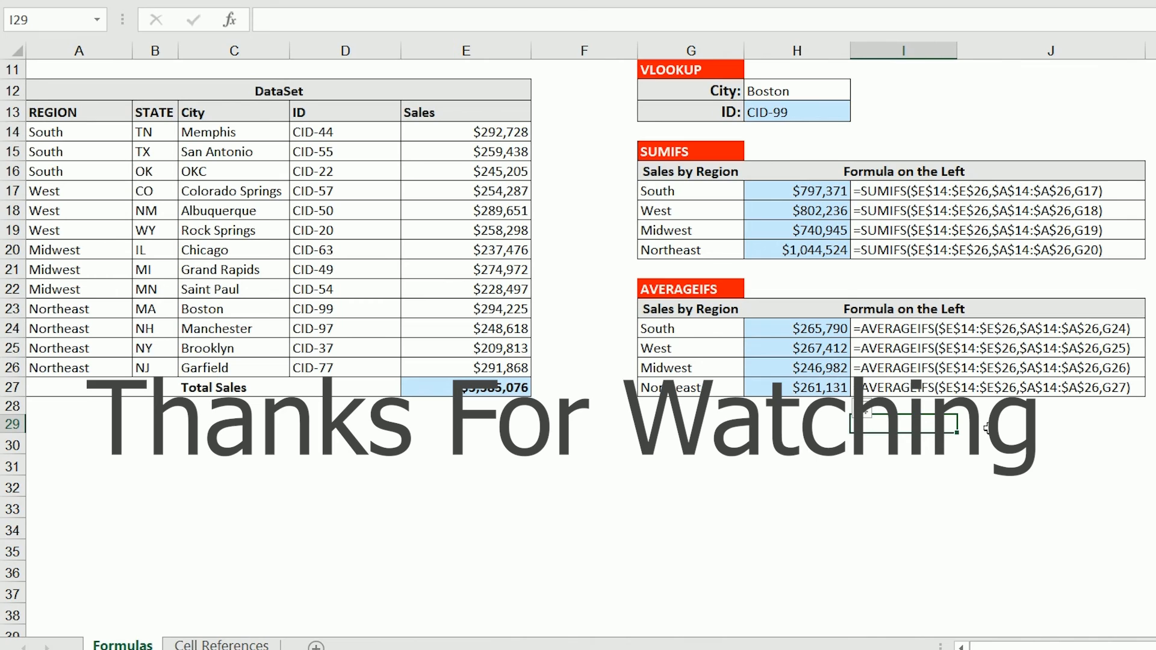
scroll(987, 428, "up", 3)
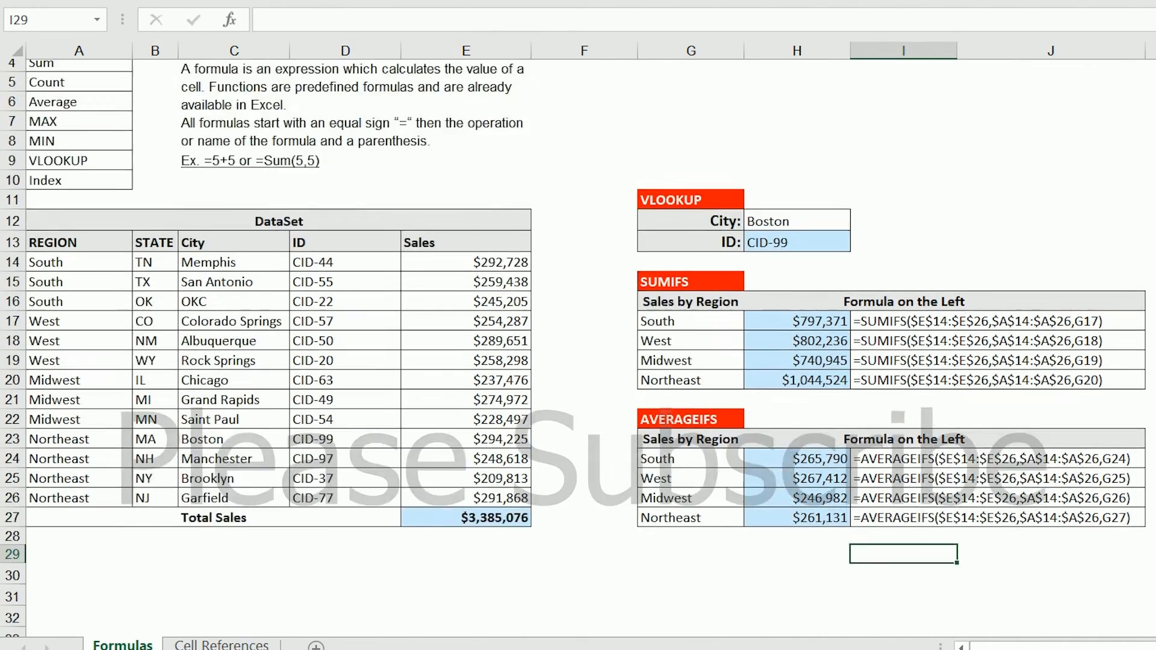
scroll(865, 164, "up", 1)
left_click(865, 165)
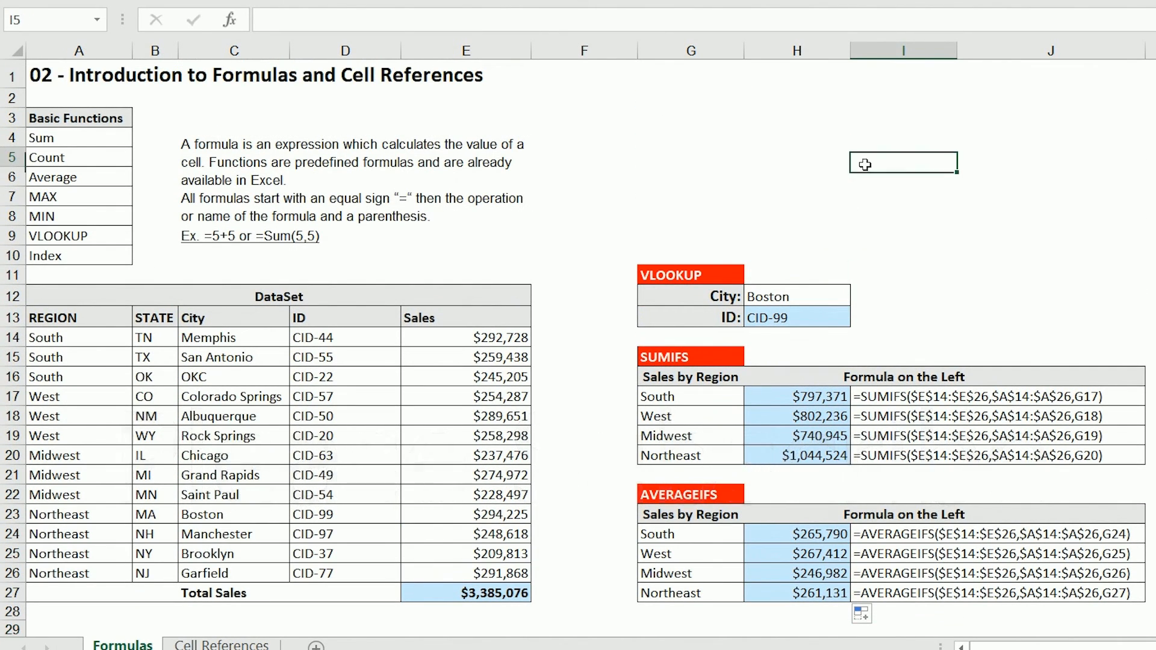